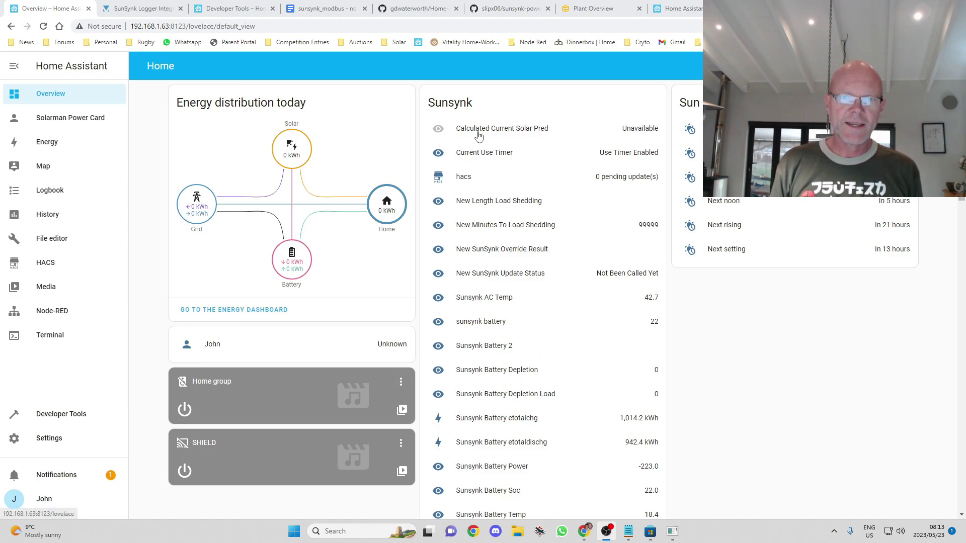
# - Scroll down and back up through the current page to review its content
pyautogui.scroll(-9, 498, 170)
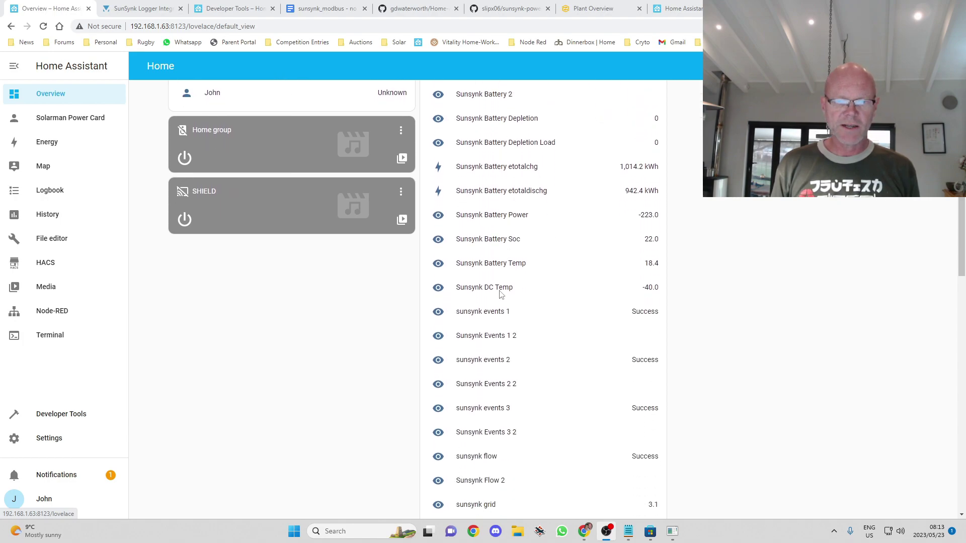
pyautogui.scroll(-8, 498, 398)
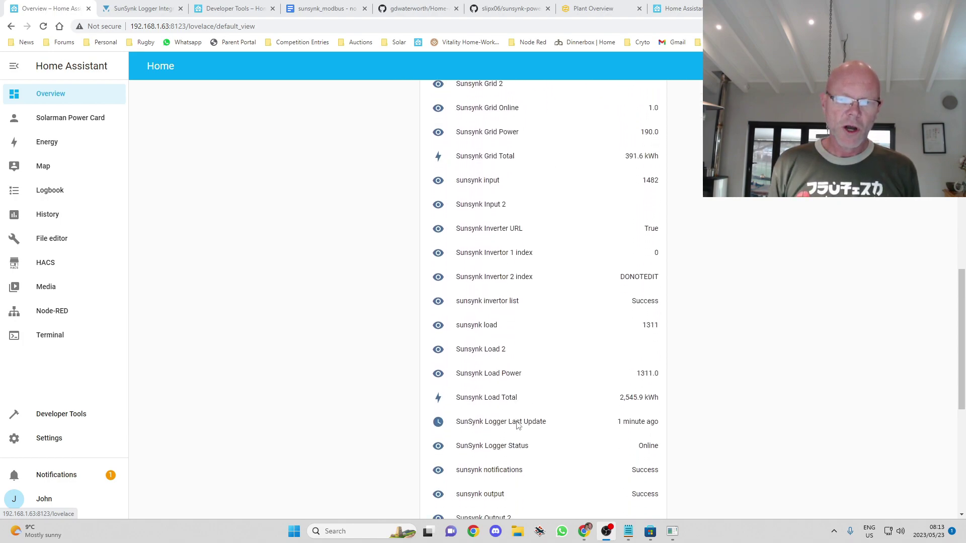
pyautogui.scroll(17, 521, 418)
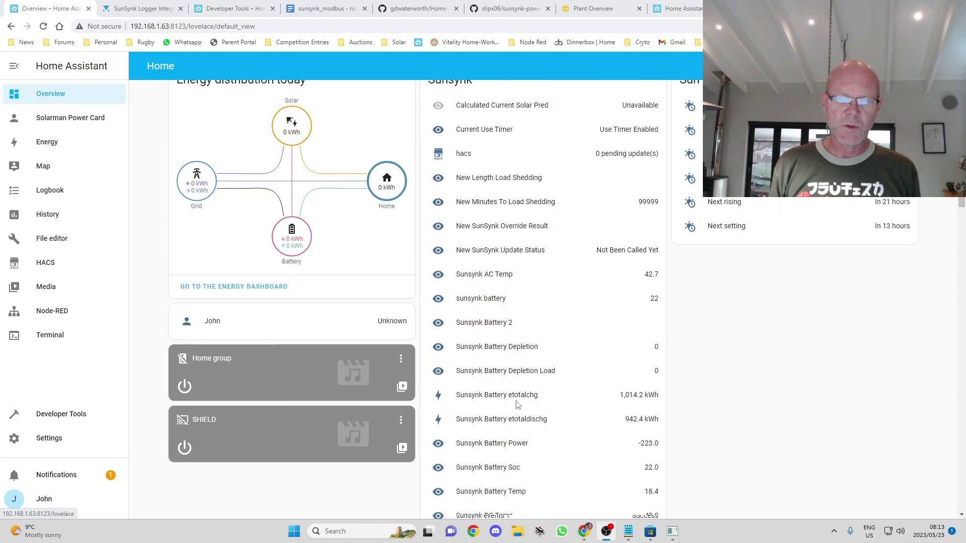
pyautogui.scroll(-4, 523, 400)
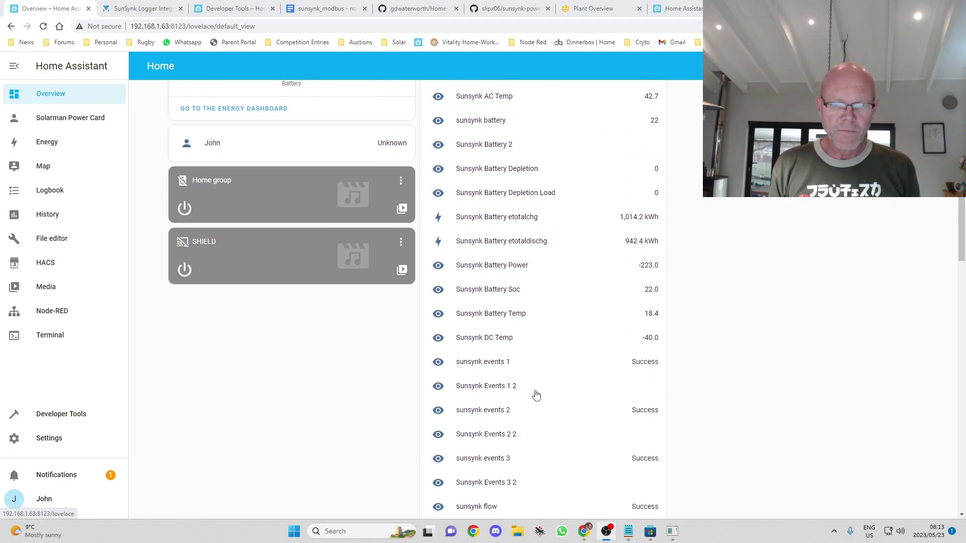
pyautogui.scroll(-4, 554, 391)
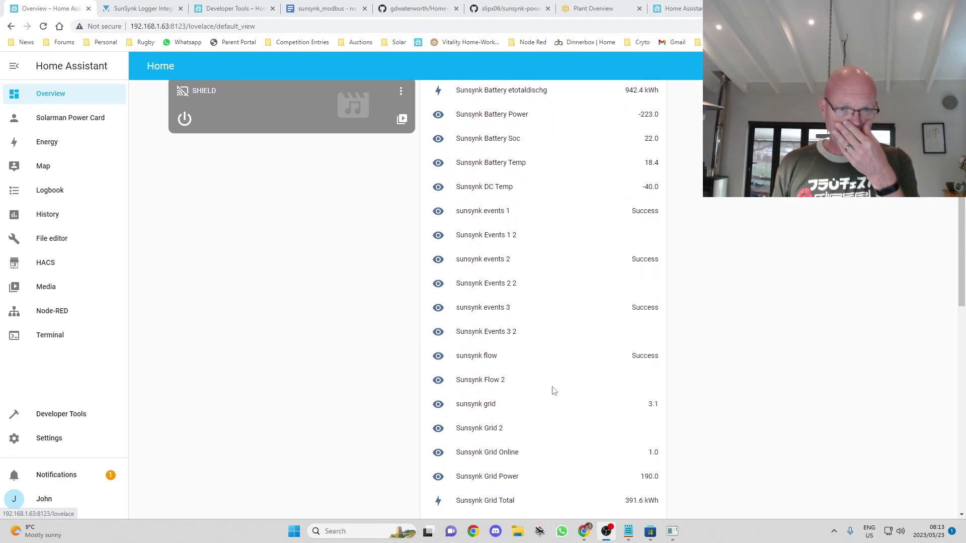
pyautogui.scroll(-2, 554, 393)
pyautogui.scroll(-5, 555, 392)
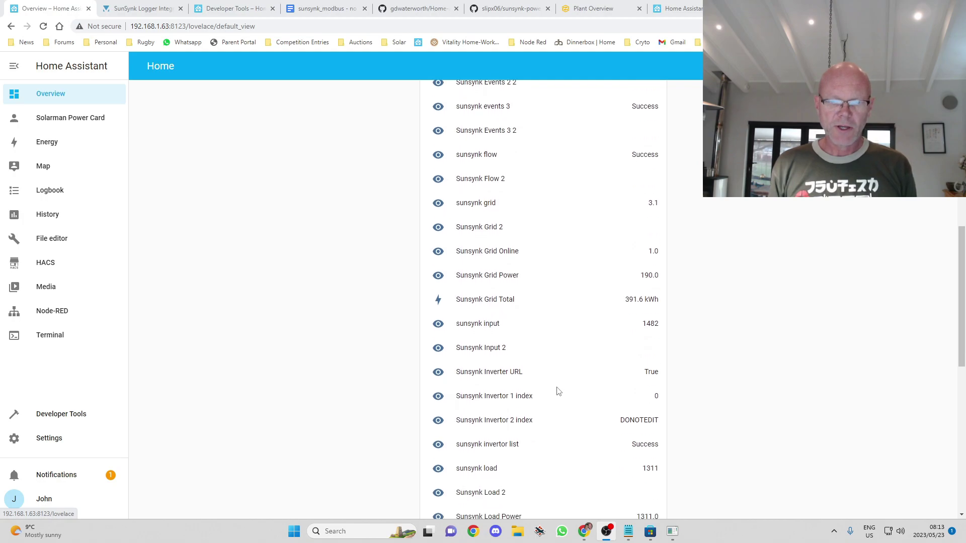
pyautogui.scroll(-4, 559, 393)
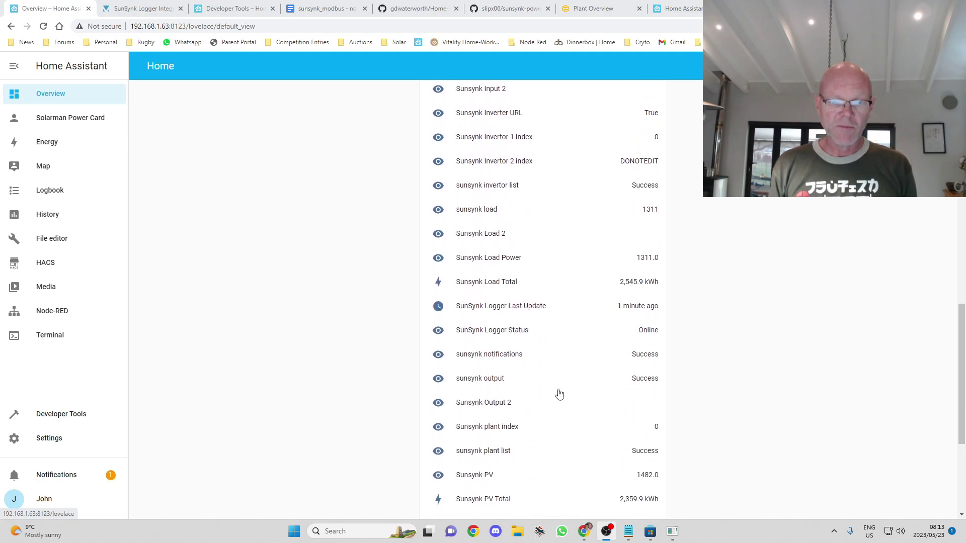
pyautogui.scroll(-2, 558, 391)
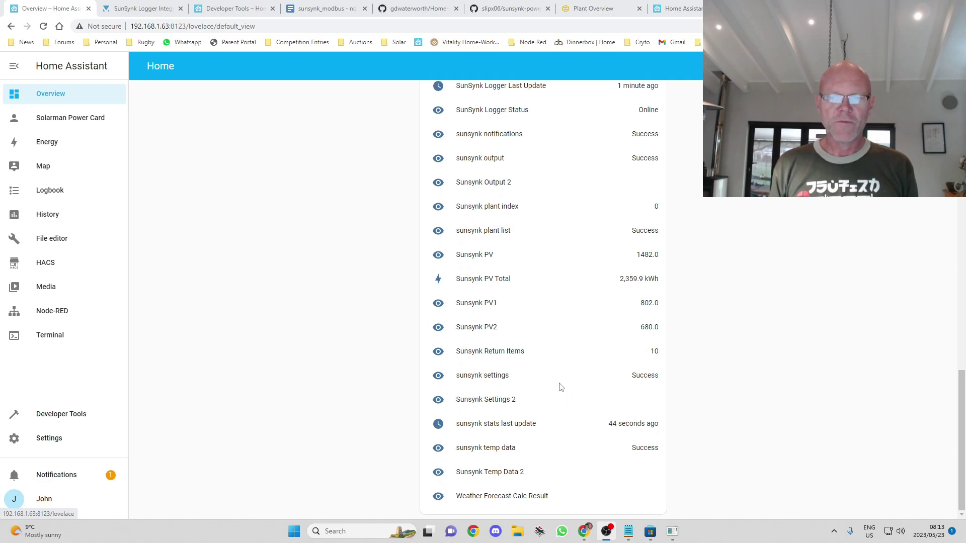
pyautogui.scroll(5, 561, 387)
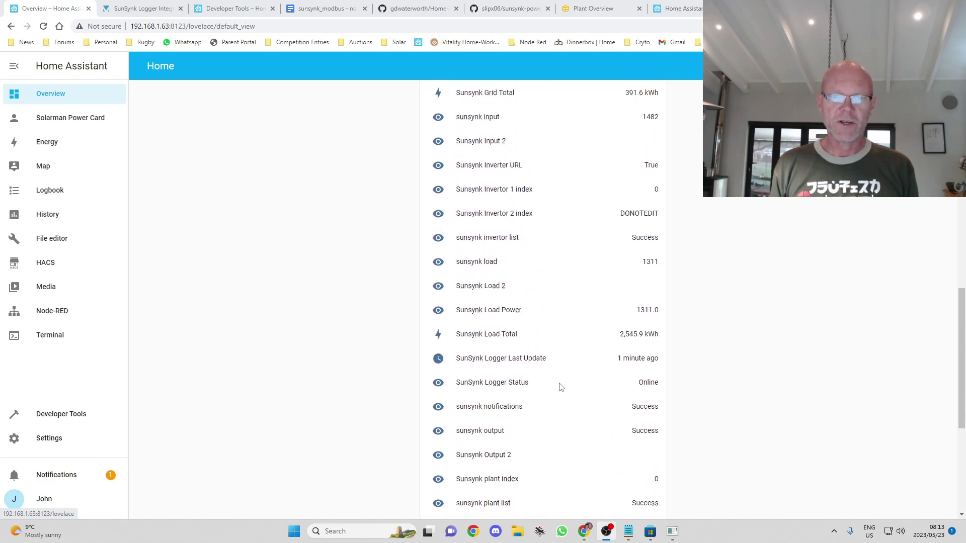
pyautogui.scroll(6, 561, 387)
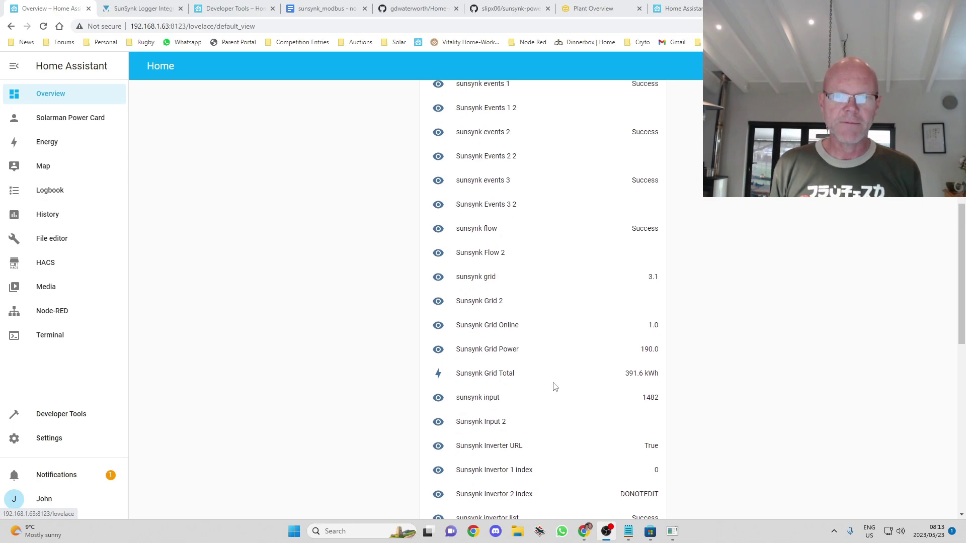
pyautogui.scroll(7, 555, 387)
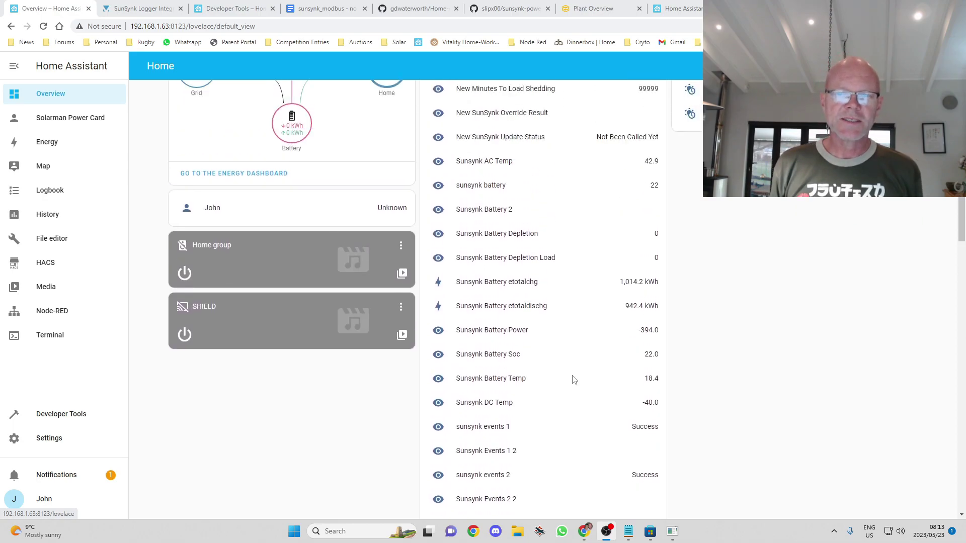
pyautogui.scroll(3, 574, 380)
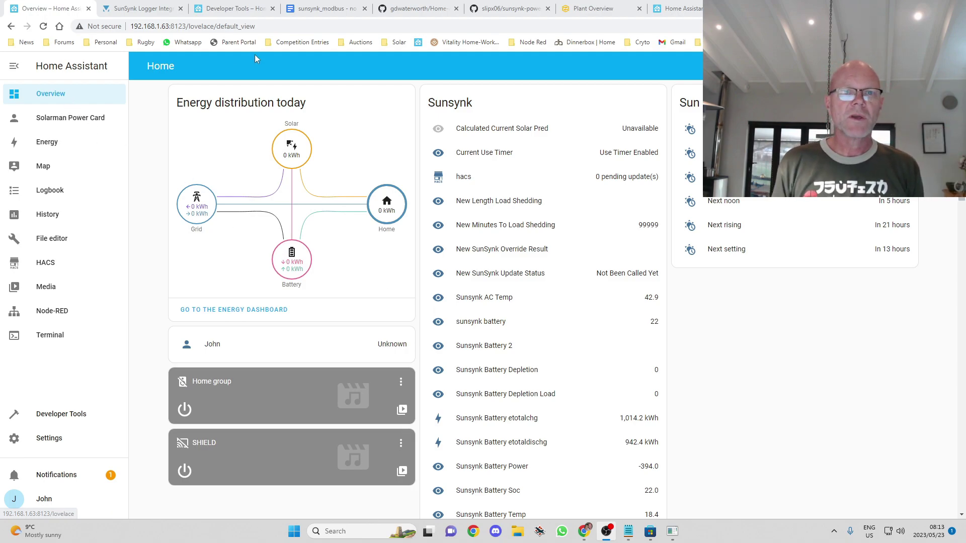
# - Go to the sunsynk-power-flow-card GitHub page and select its heading text
pyautogui.click(496, 10)
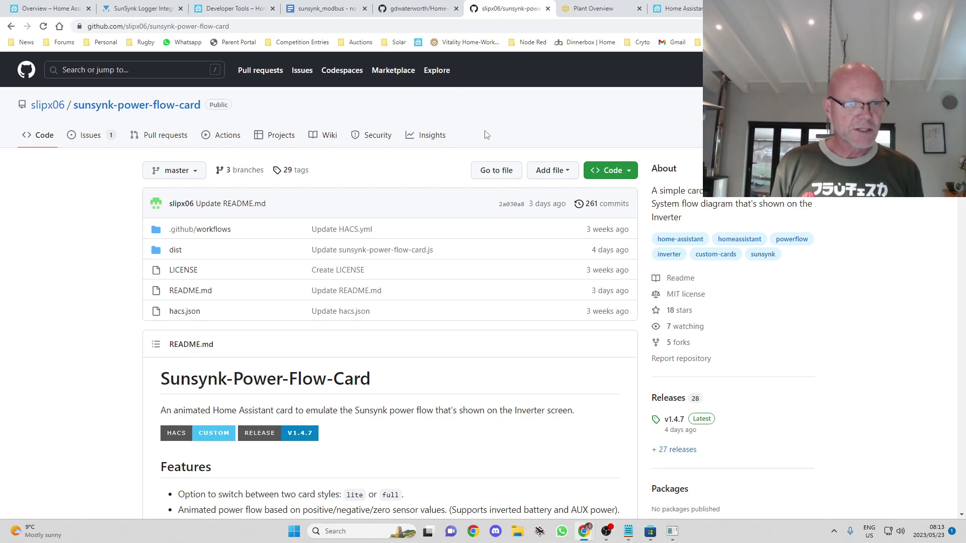
pyautogui.scroll(-2, 398, 302)
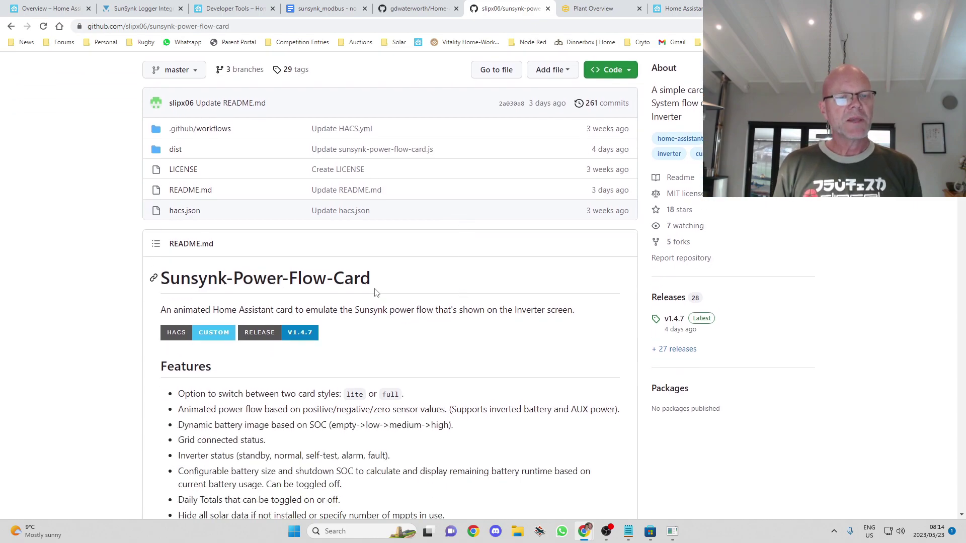
pyautogui.moveTo(377, 283); pyautogui.dragTo(159, 279)
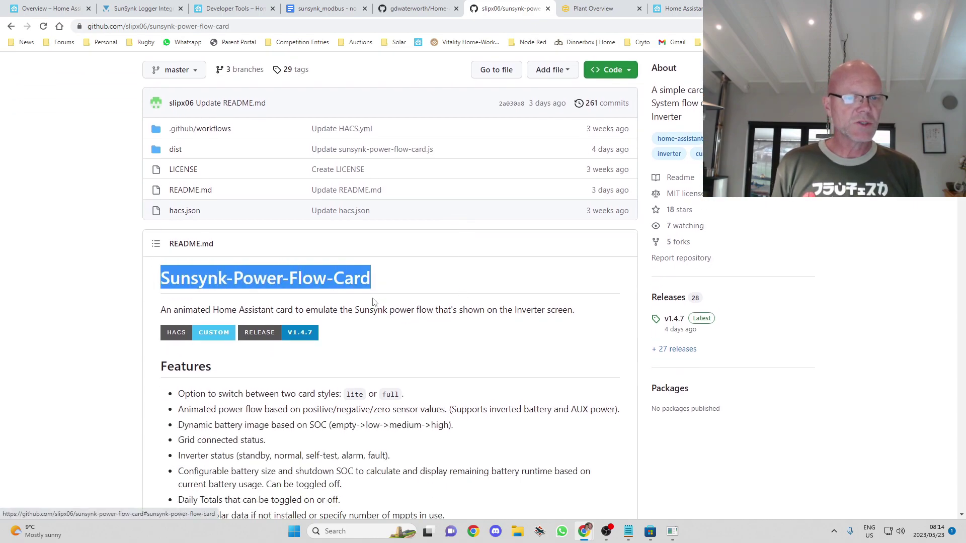
pyautogui.scroll(2, 467, 289)
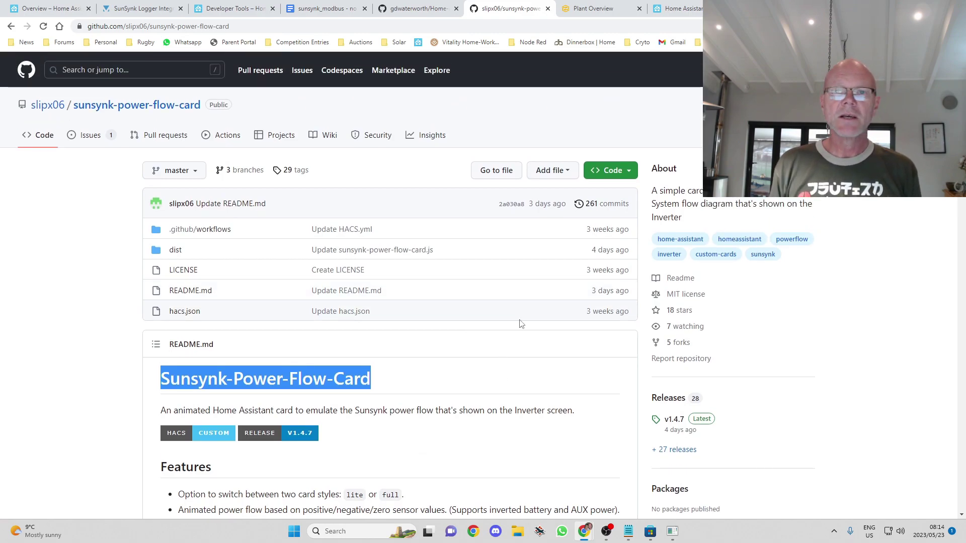
pyautogui.scroll(-10, 397, 297)
pyautogui.scroll(-4, 416, 296)
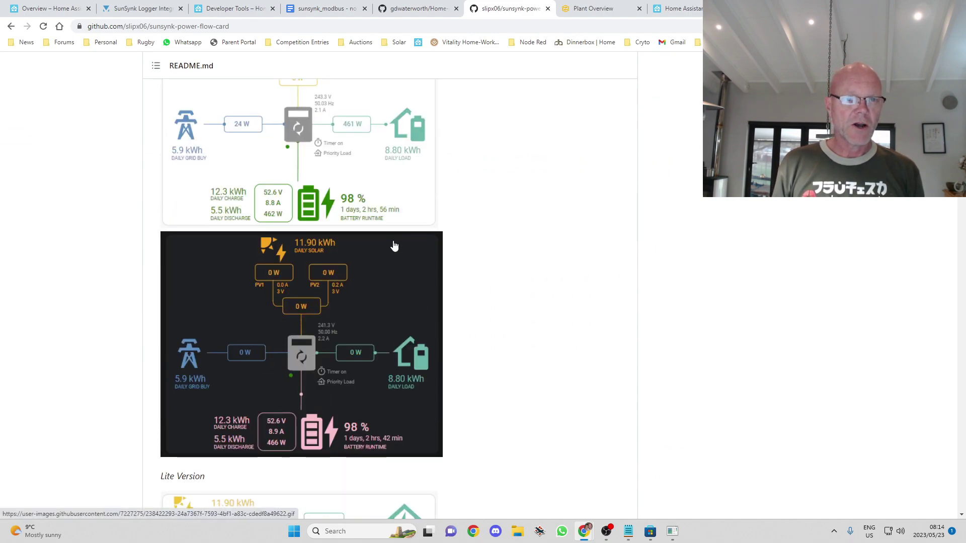
pyautogui.scroll(2, 394, 248)
# - Compare the light four-PV and dark two-PV screenshots in new tabs, then return to Home Assistant
pyautogui.middleClick(327, 362)
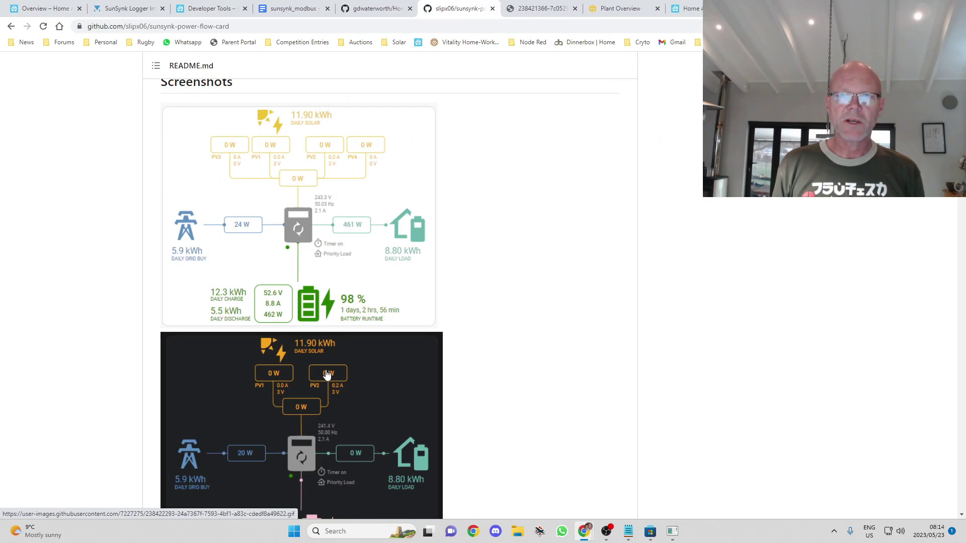
pyautogui.middleClick(326, 374)
pyautogui.click(493, 9)
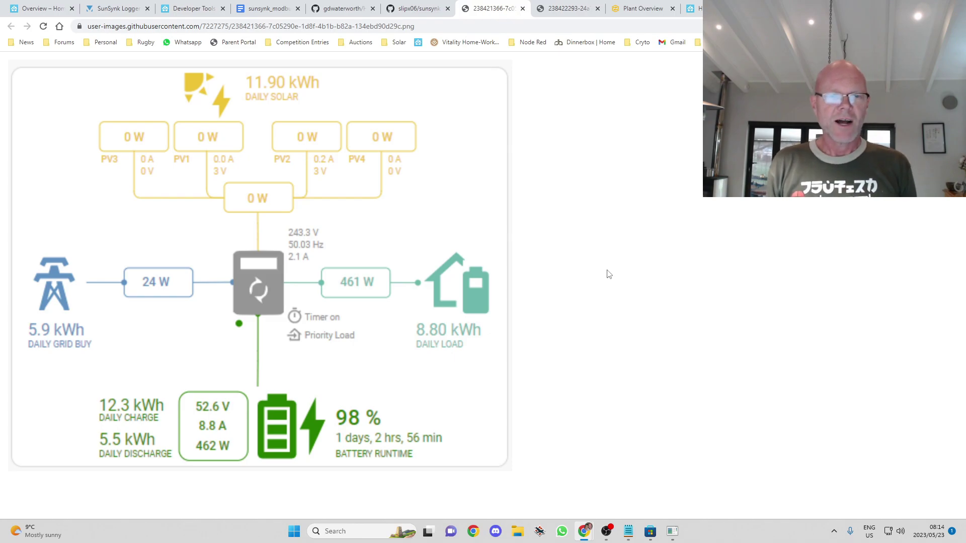
pyautogui.click(568, 8)
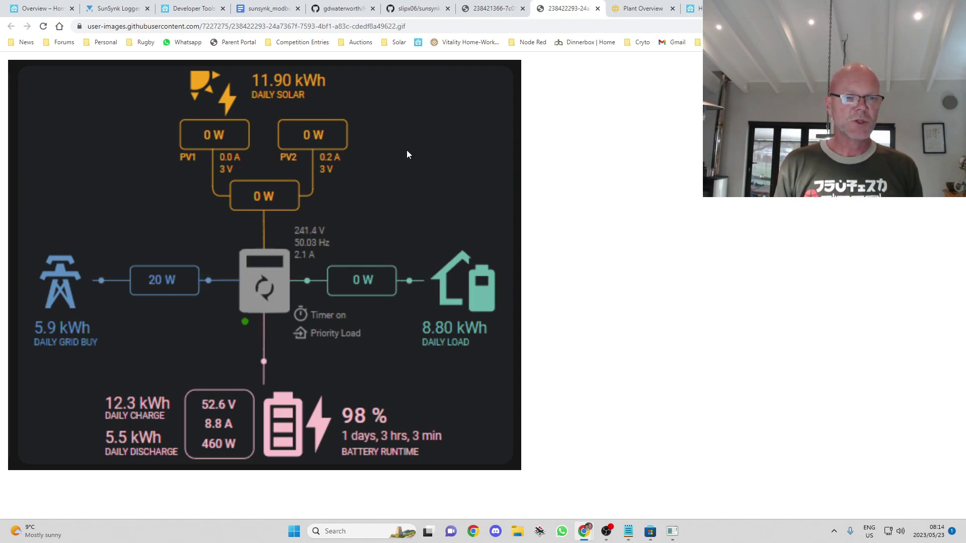
pyautogui.click(487, 11)
pyautogui.click(419, 9)
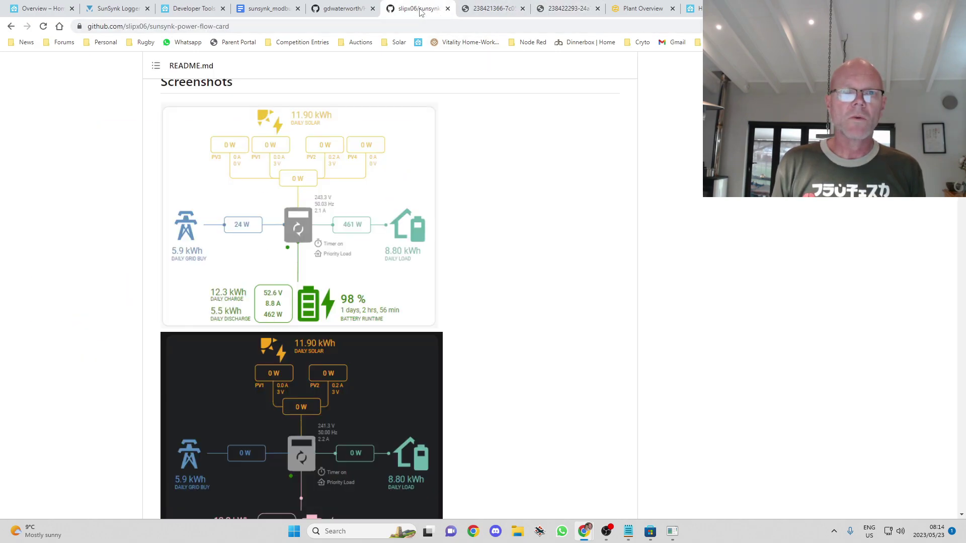
pyautogui.scroll(12, 401, 304)
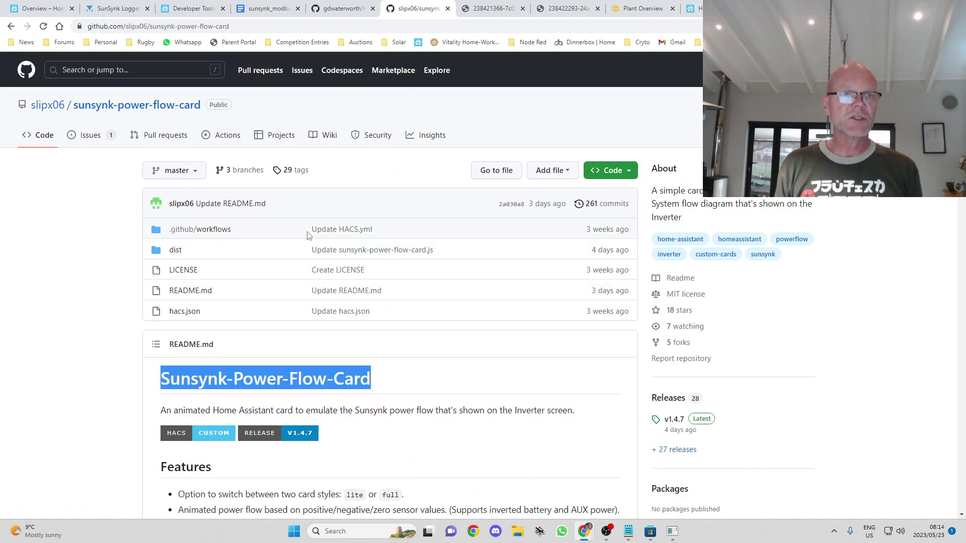
pyautogui.click(43, 9)
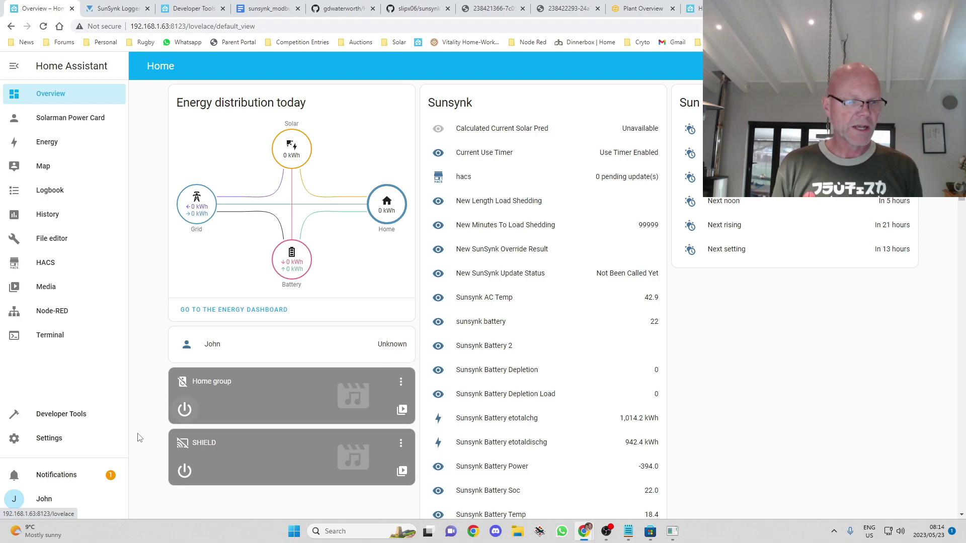
# - Review backups under System > Backups, cancel the new-backup form, and return to Settings
pyautogui.click(49, 438)
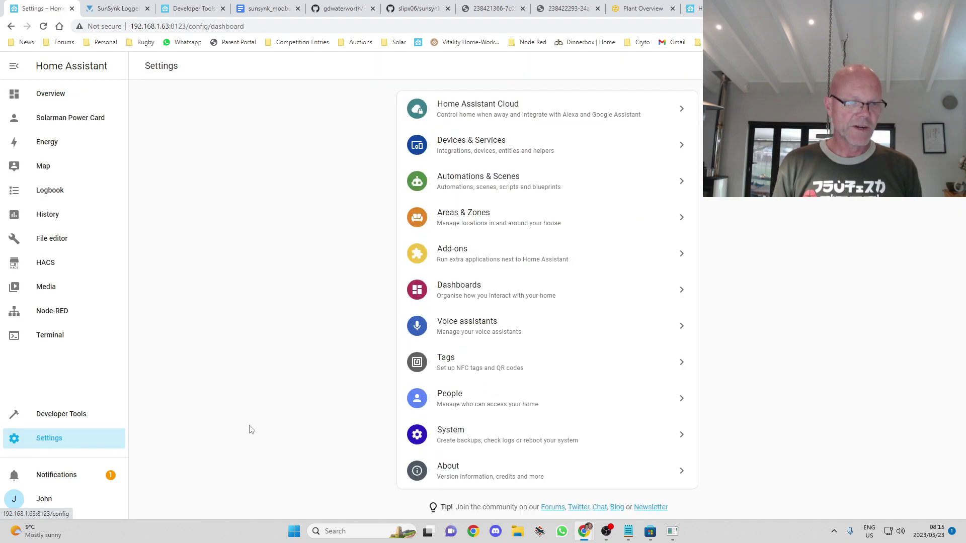
pyautogui.click(499, 437)
pyautogui.click(513, 256)
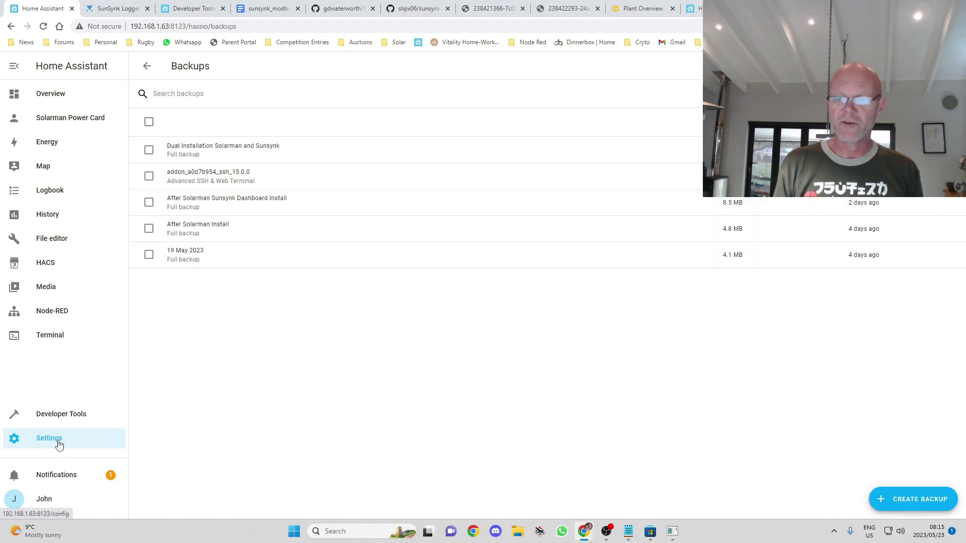
pyautogui.click(920, 501)
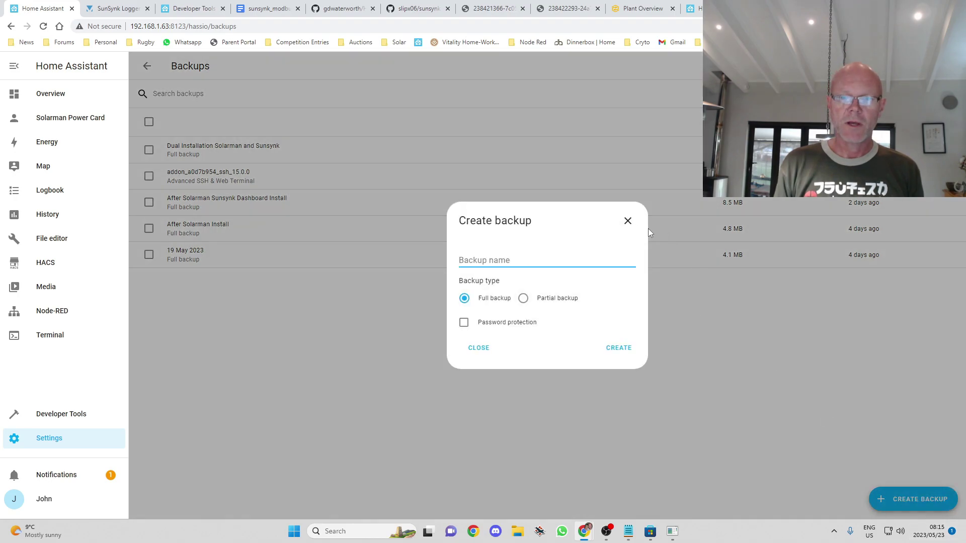
pyautogui.click(627, 221)
pyautogui.click(52, 441)
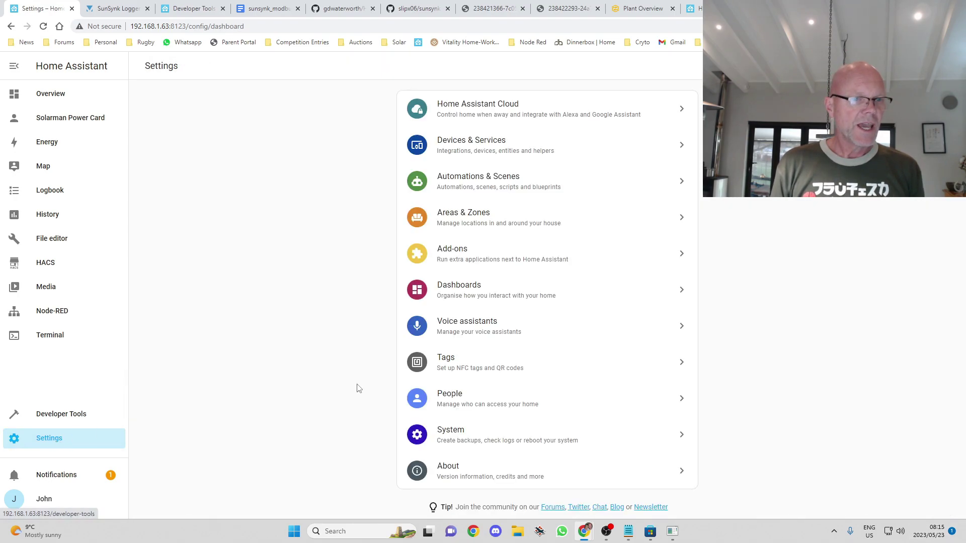
# - Copy the repository's GitHub URL and remove the old sunsynk-power-flow-card custom repository in HACS
pyautogui.click(47, 266)
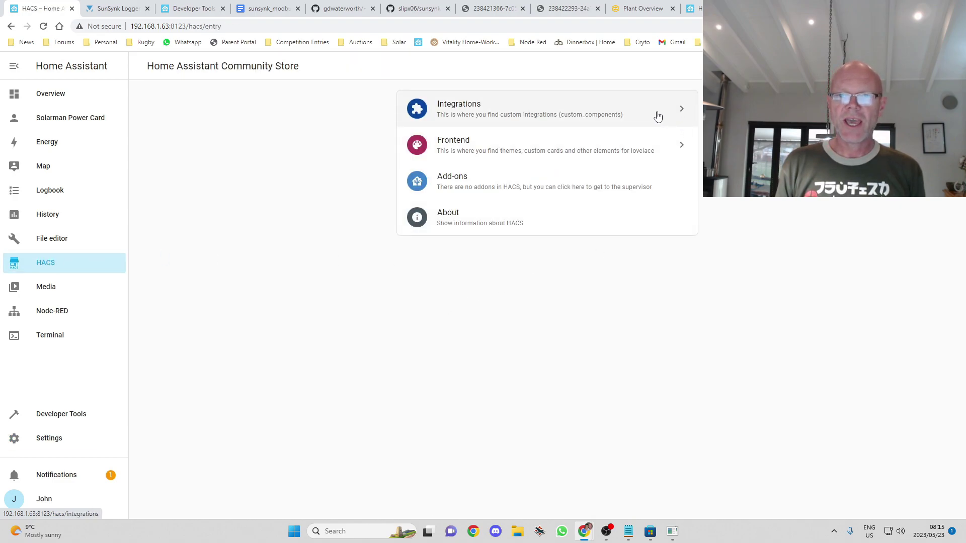
pyautogui.click(658, 116)
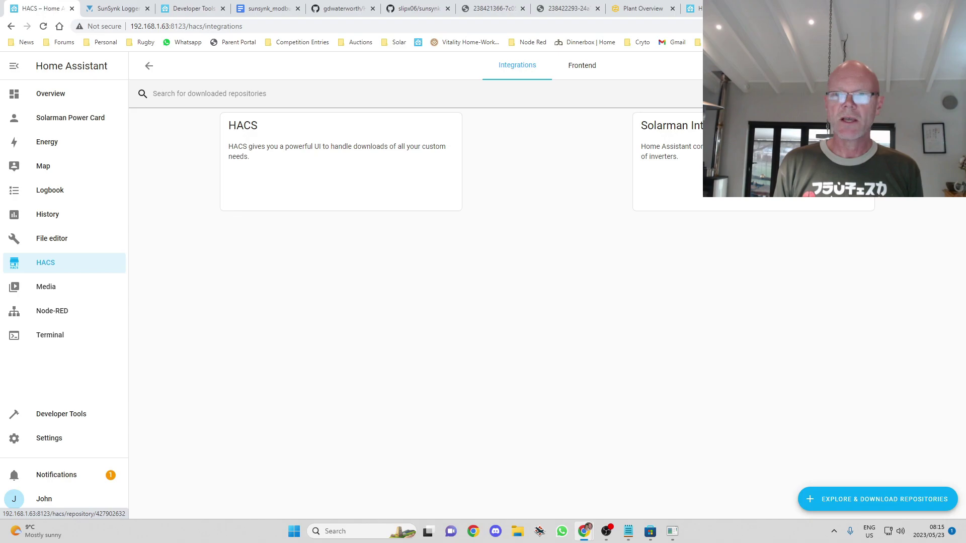
pyautogui.click(417, 9)
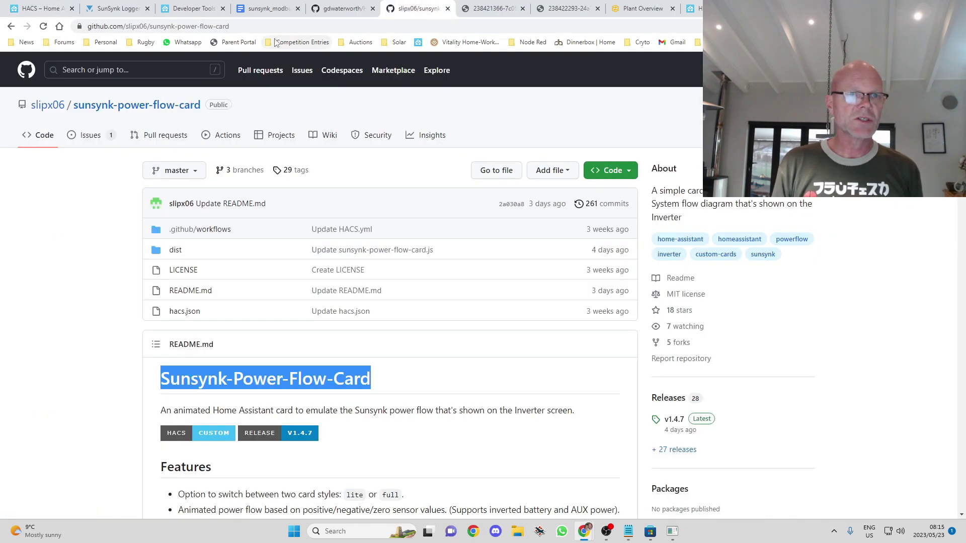
pyautogui.click(275, 27)
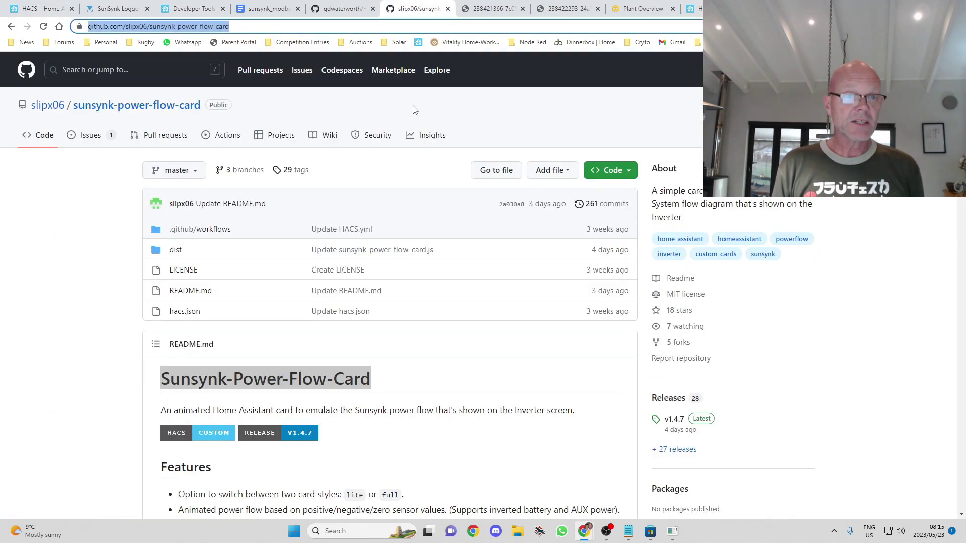
pyautogui.click(43, 8)
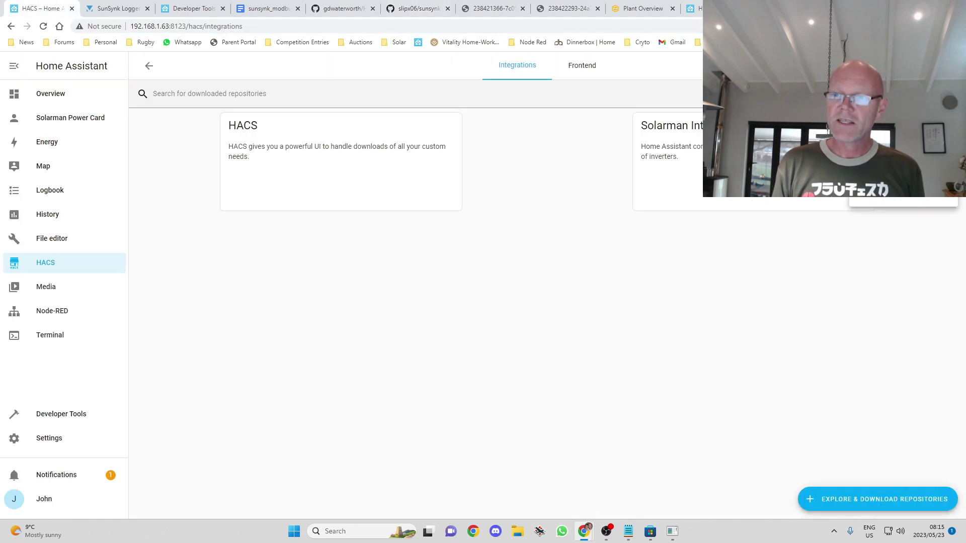
pyautogui.click(895, 174)
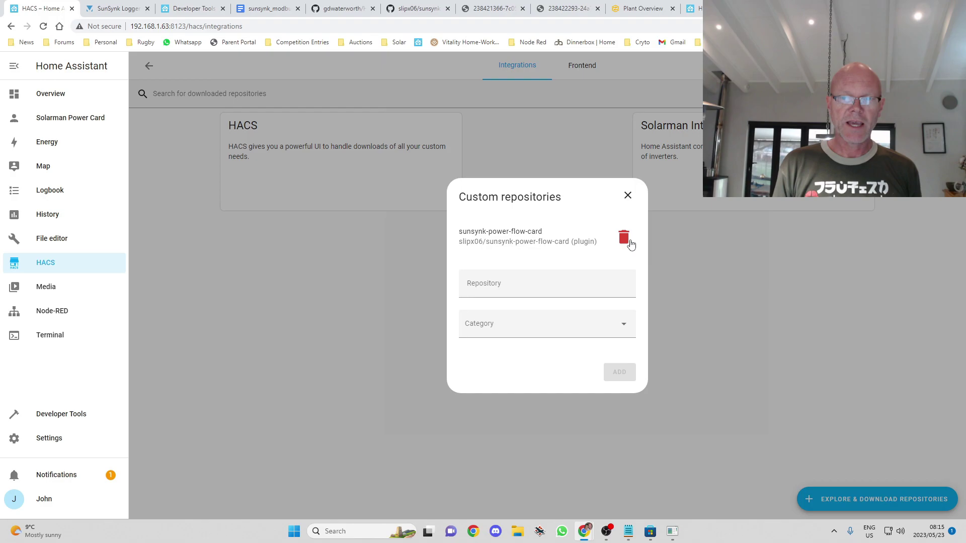
pyautogui.click(624, 238)
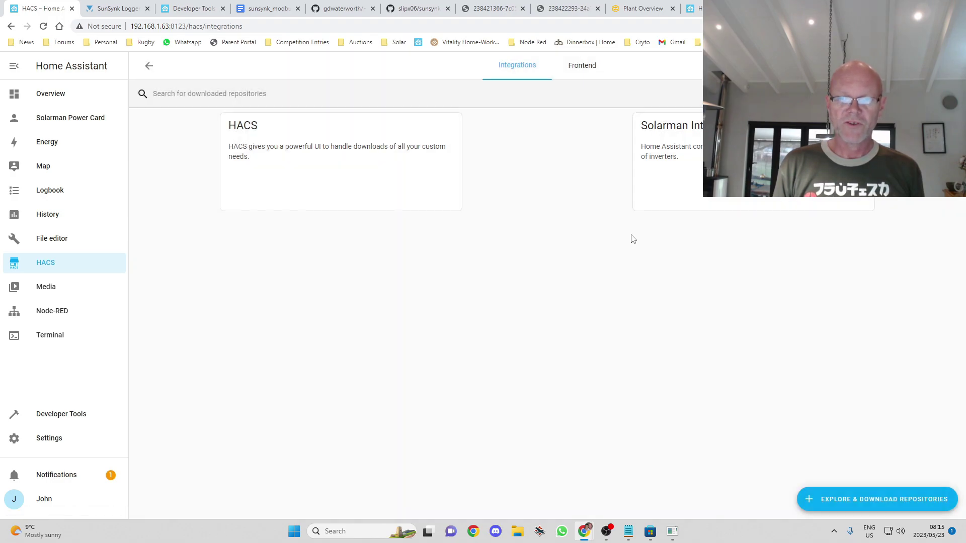
# - Add the pasted URL as a Lovelace custom repository and view it under Frontend
pyautogui.click(895, 173)
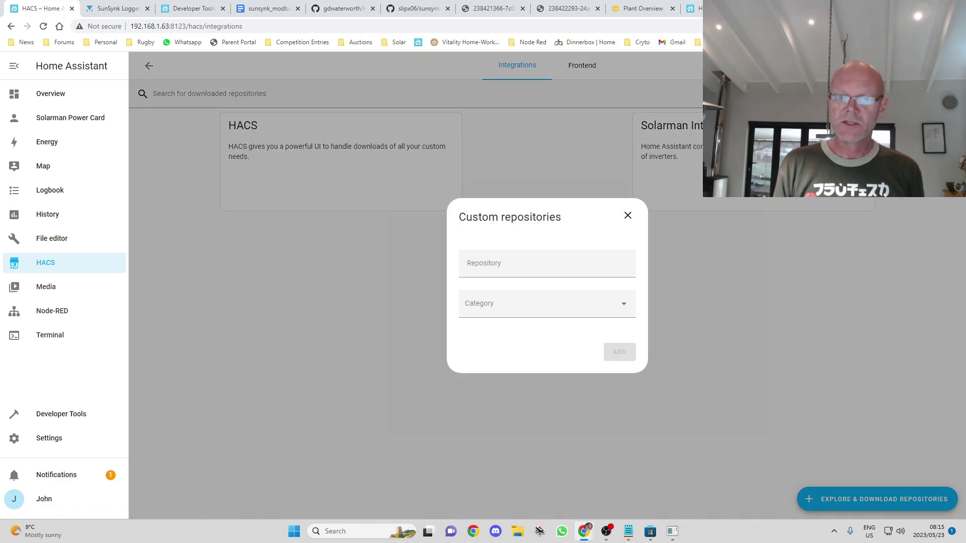
pyautogui.click(516, 272)
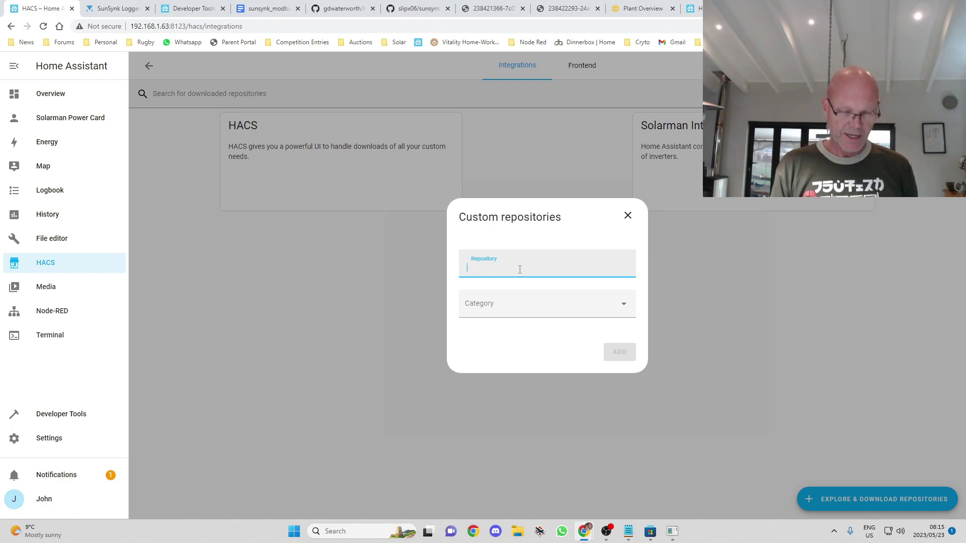
pyautogui.hotkey('ctrl', 'v')
pyautogui.click(591, 309)
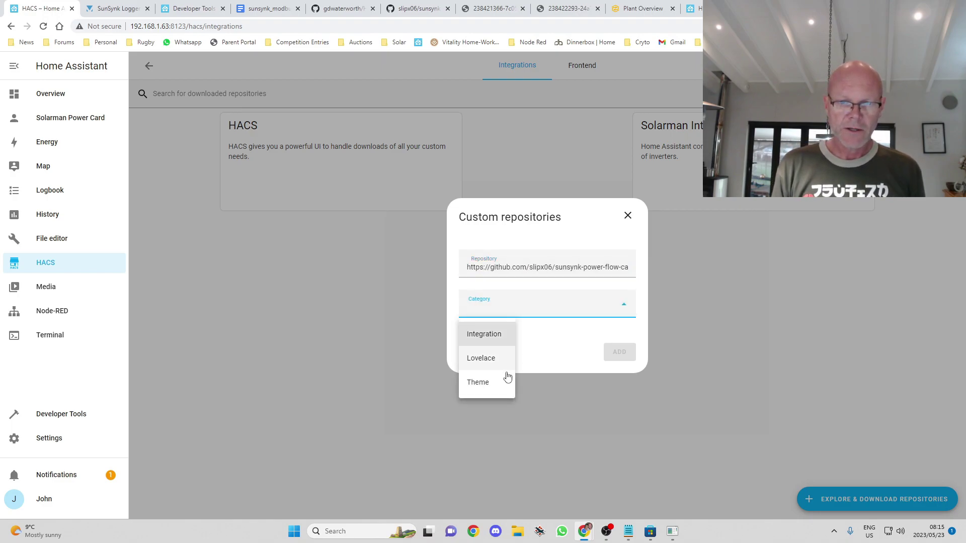
pyautogui.click(492, 363)
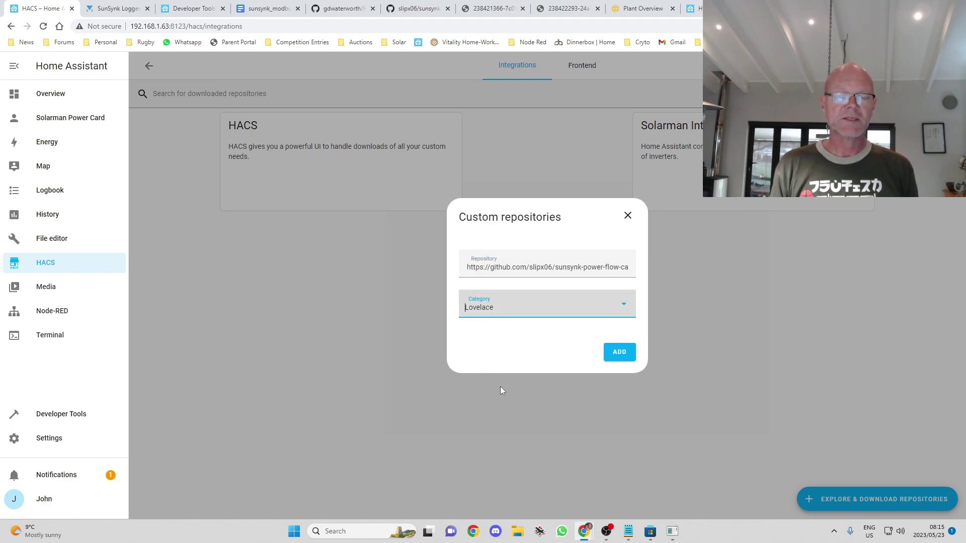
pyautogui.click(622, 354)
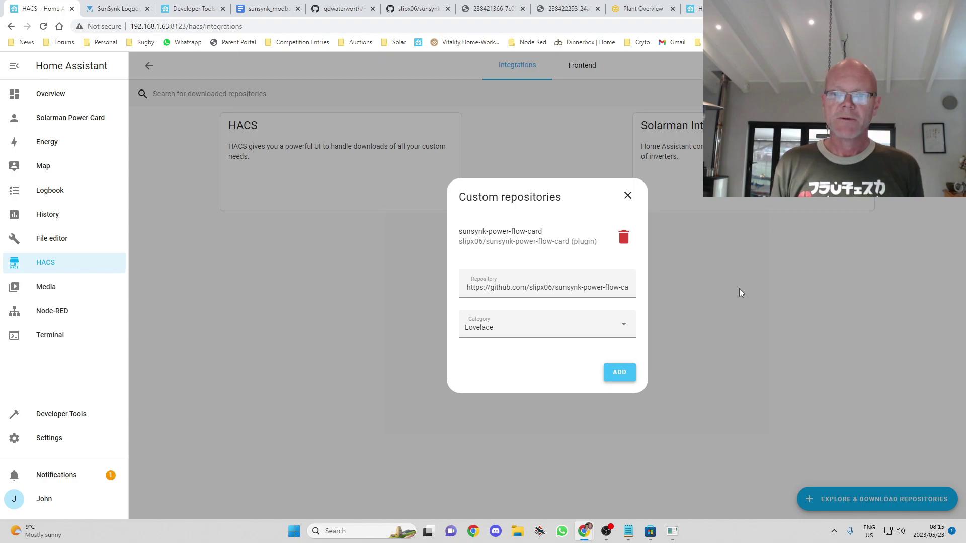
pyautogui.click(628, 195)
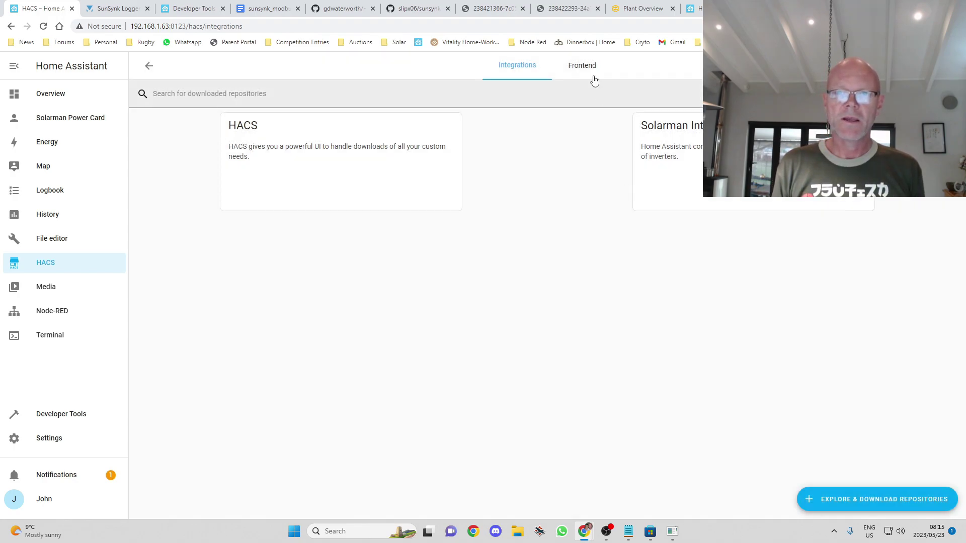
pyautogui.click(589, 71)
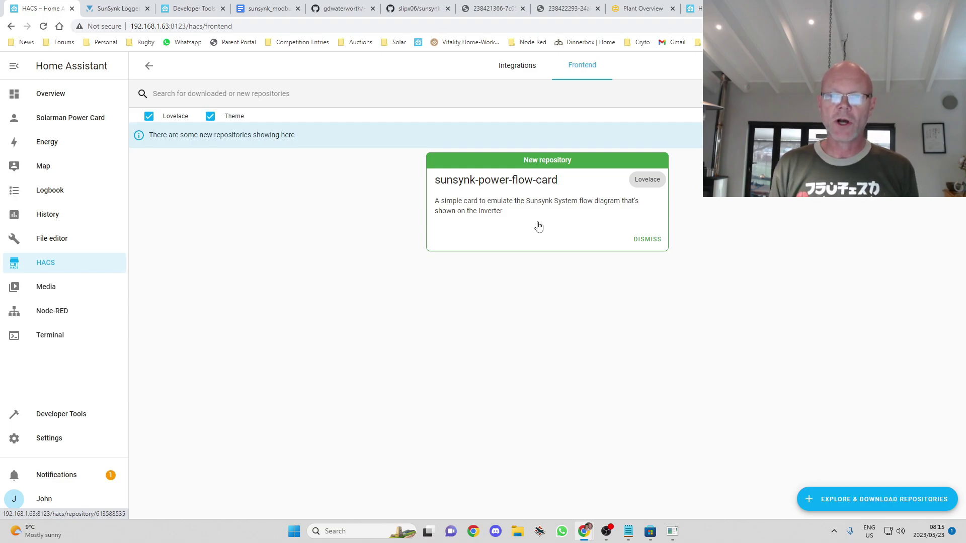
# - Download sunsynk-power-flow-card v1.4.7 from its HACS page and reload the browser
pyautogui.click(534, 219)
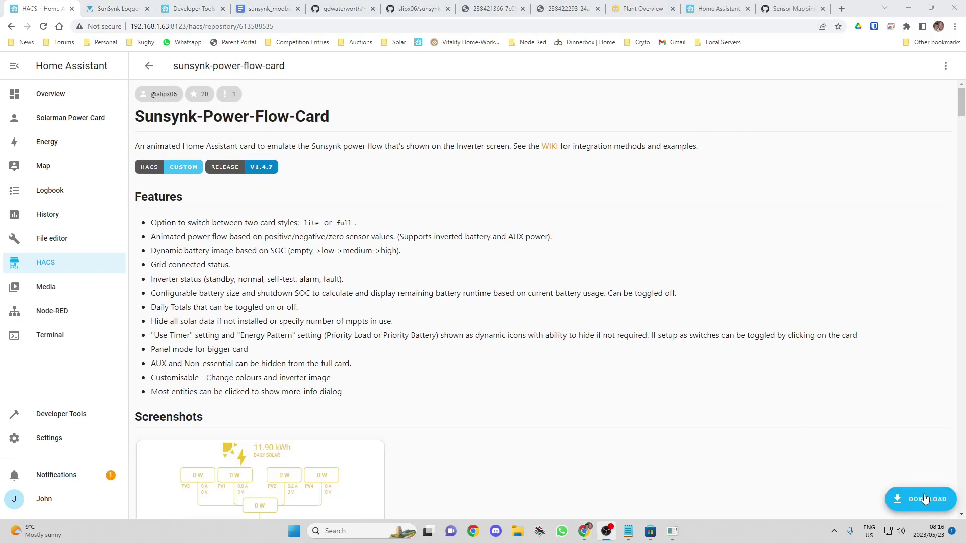
pyautogui.click(926, 498)
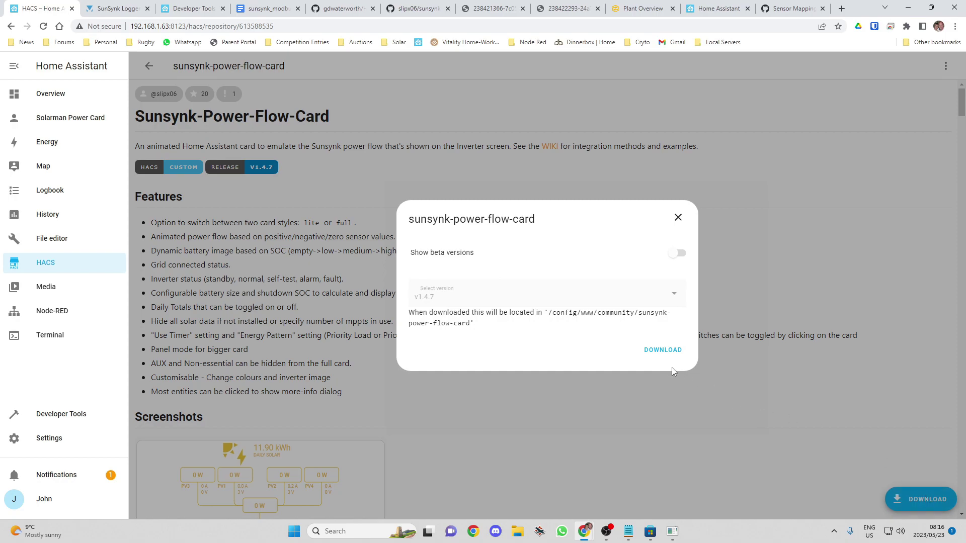
pyautogui.click(667, 354)
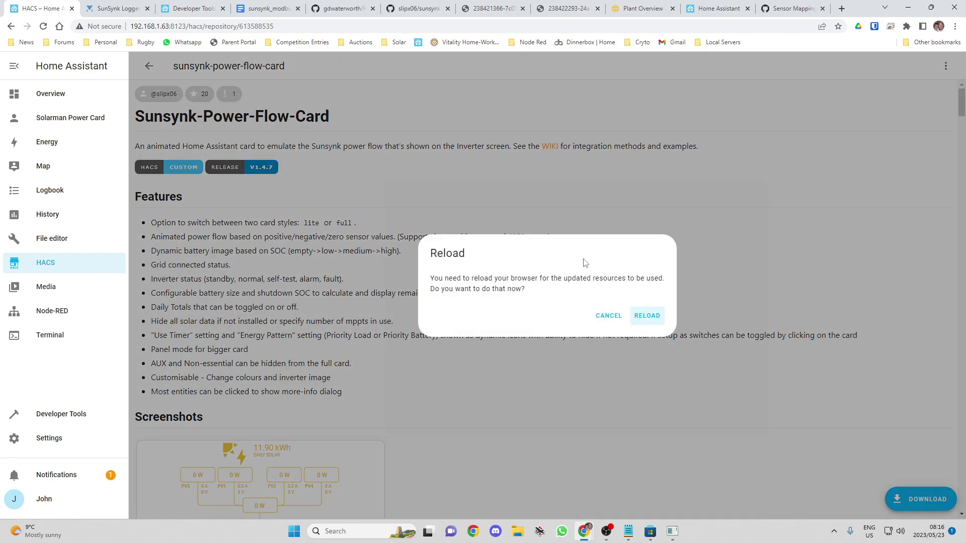
pyautogui.click(648, 317)
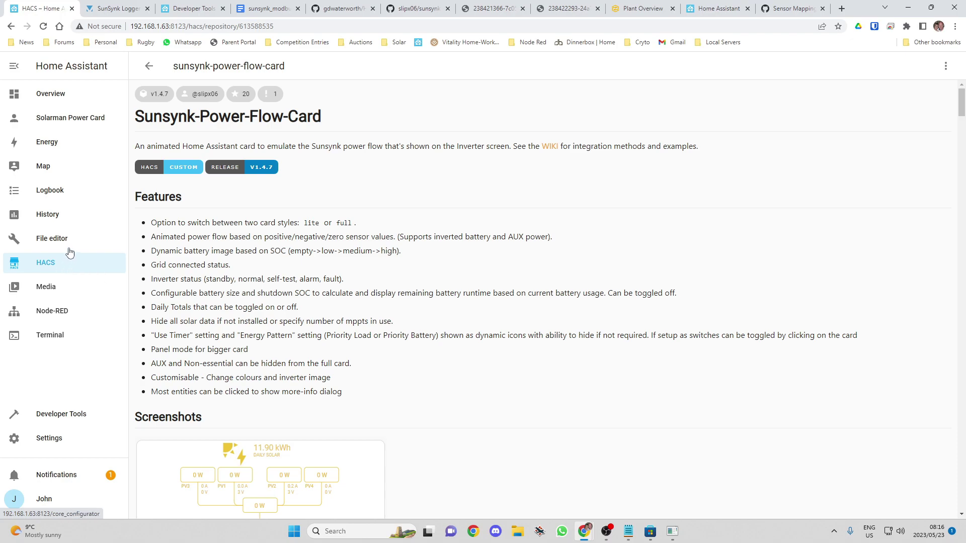
# - Open configuration.yaml in the File editor and move to a new line after line 311
pyautogui.click(56, 239)
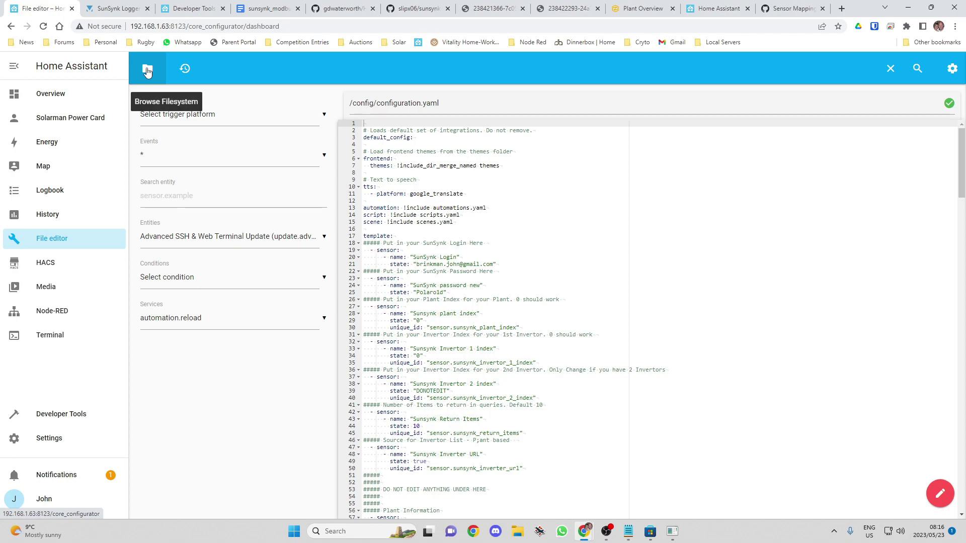
pyautogui.click(147, 72)
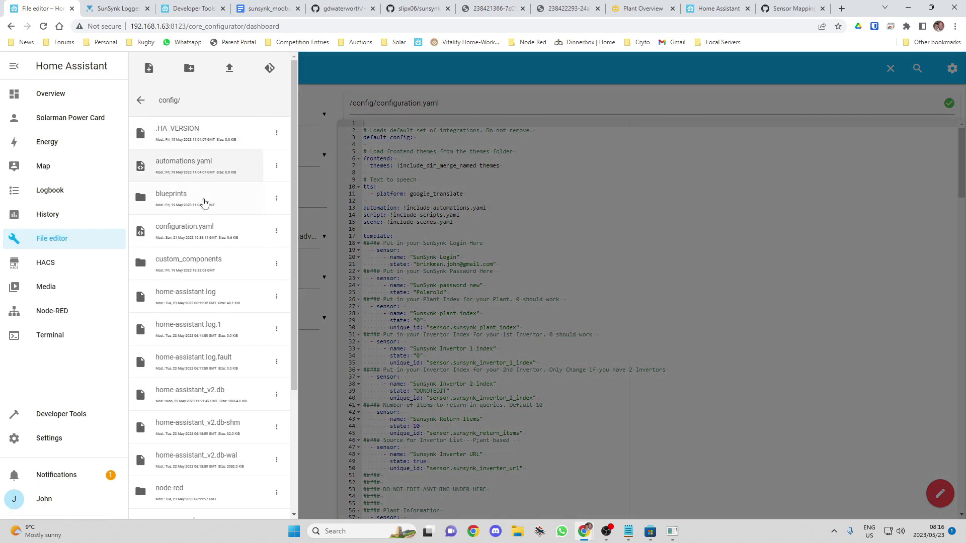
pyautogui.click(199, 237)
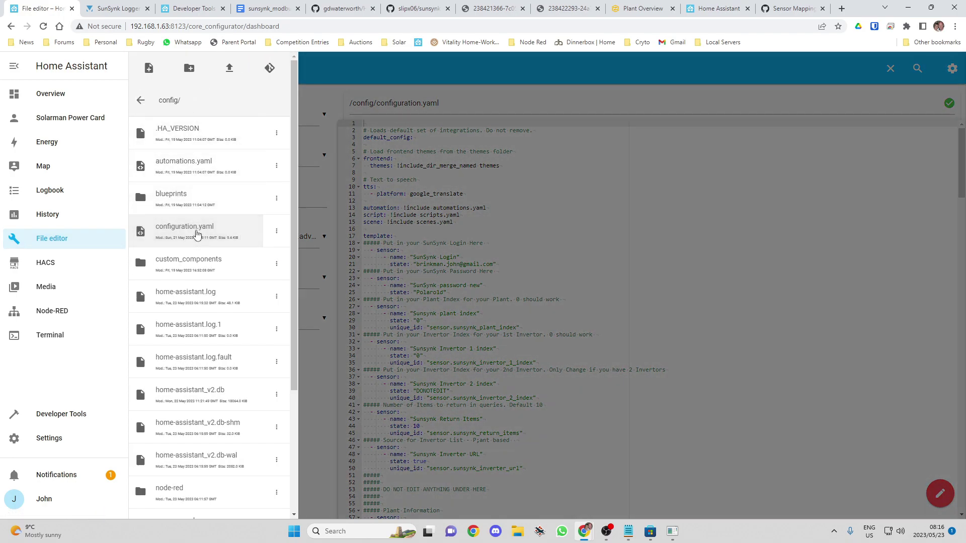
pyautogui.click(196, 234)
pyautogui.scroll(-5, 611, 256)
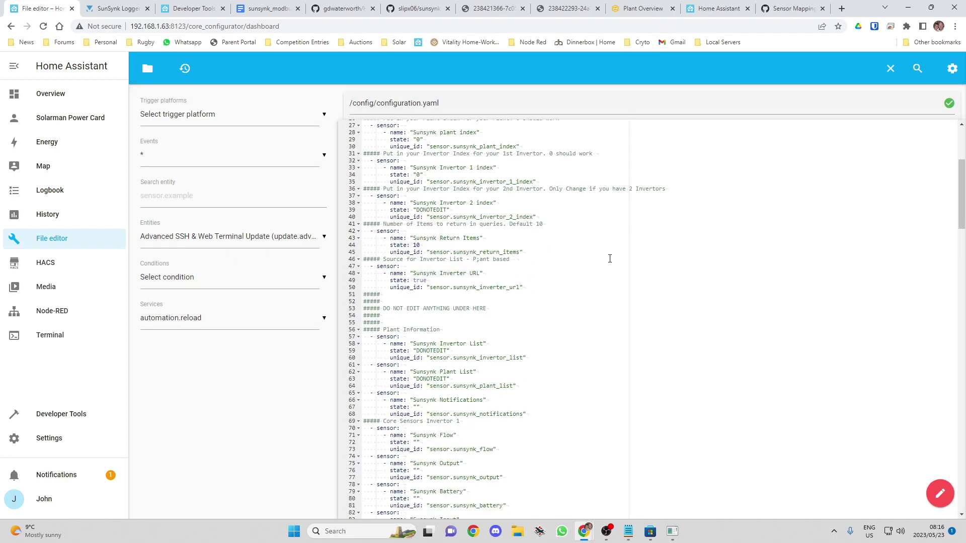
pyautogui.scroll(-4, 609, 258)
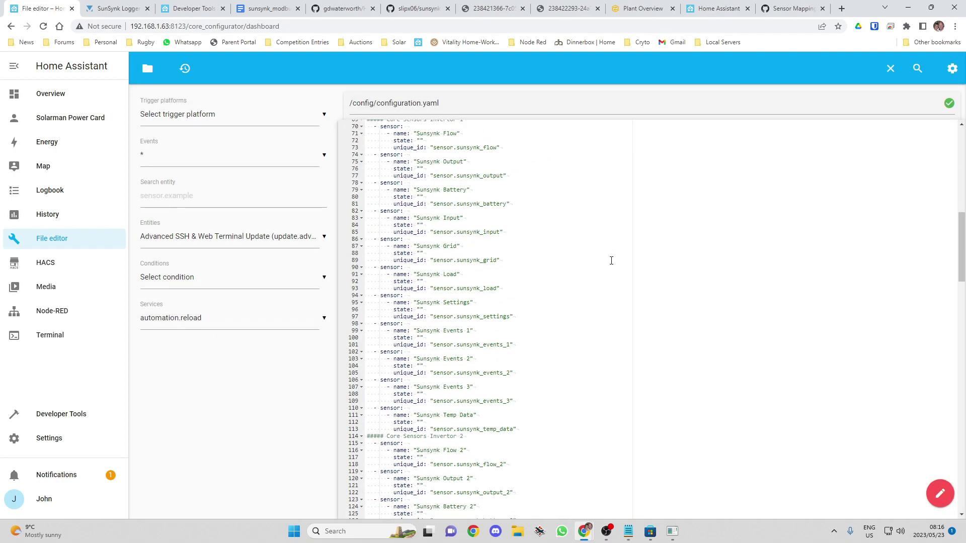
pyautogui.scroll(-11, 571, 276)
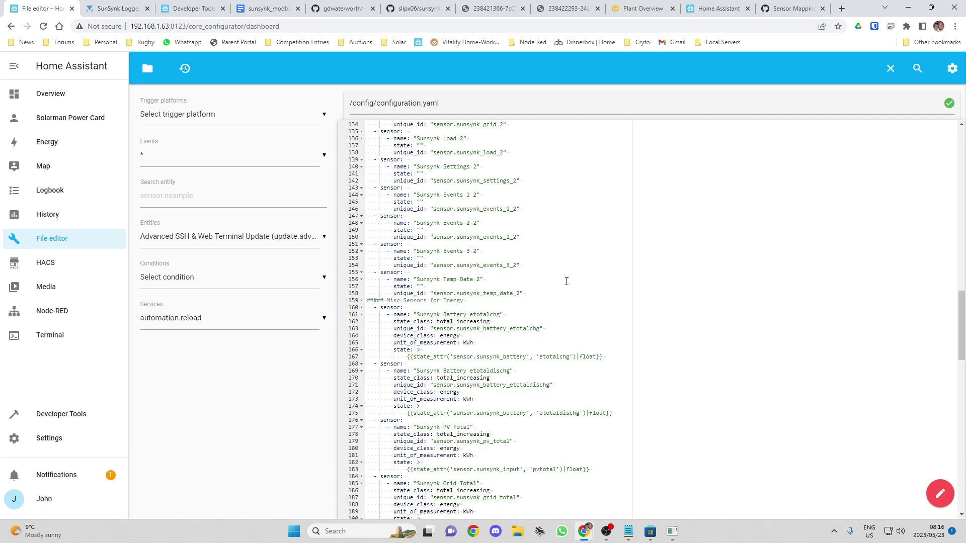
pyautogui.scroll(-13, 566, 283)
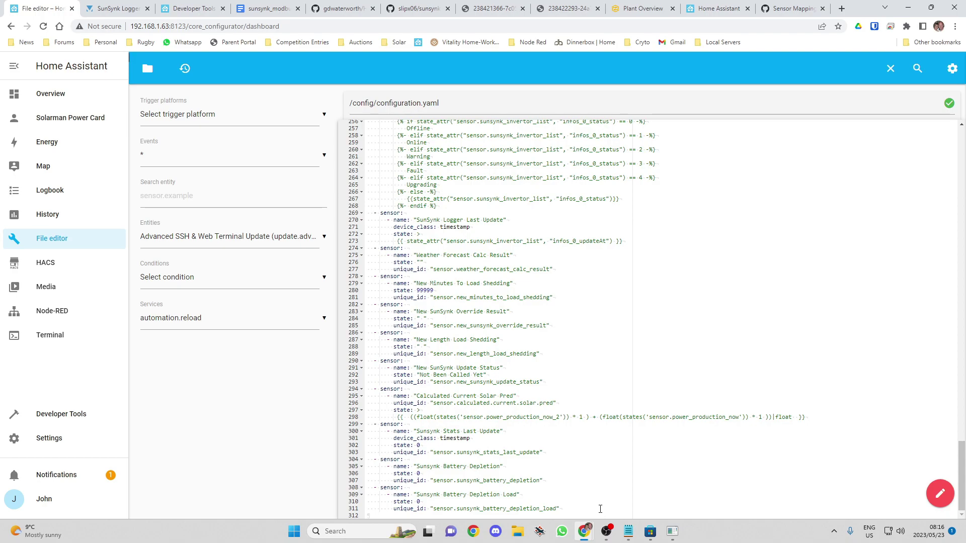
pyautogui.click(600, 509)
pyautogui.press('Down')
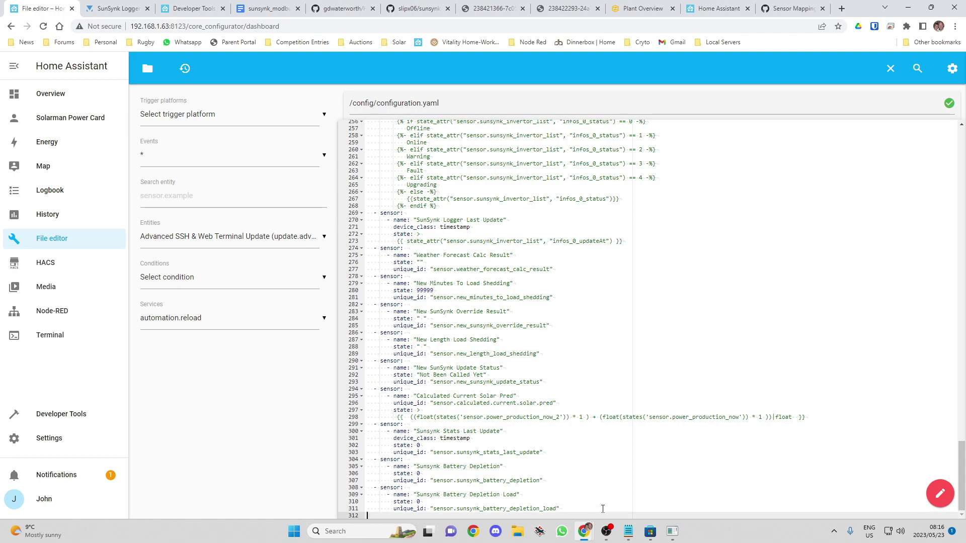
# - Select and copy all the Sunsynk sensor templates in the 'Templates Slipx PowerFlow Card - NEW' file
pyautogui.click(629, 535)
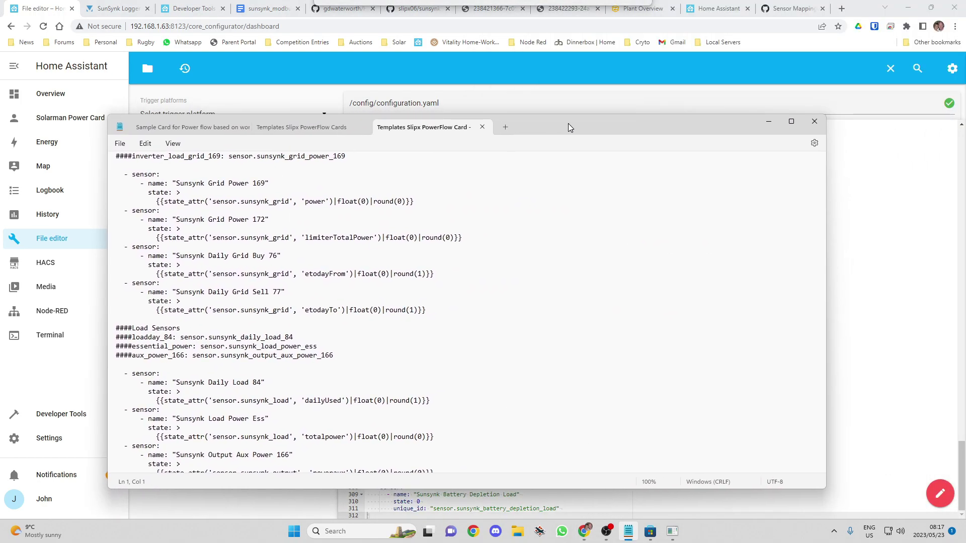
pyautogui.scroll(20, 549, 247)
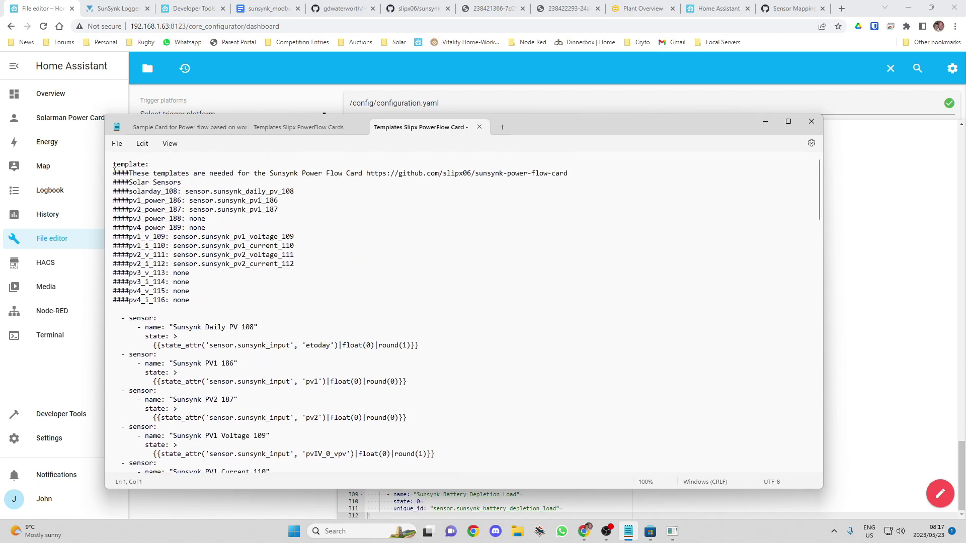
pyautogui.moveTo(113, 169); pyautogui.dragTo(441, 478)
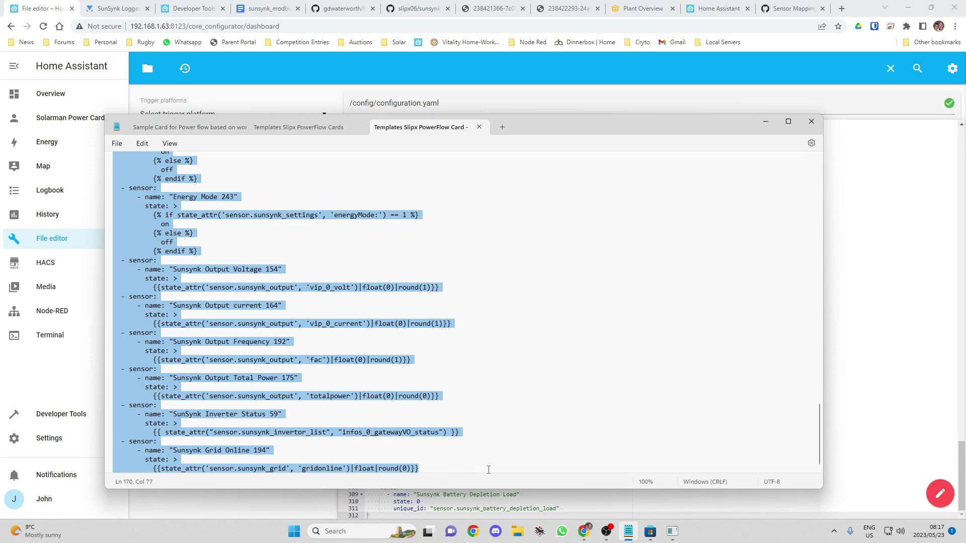
pyautogui.scroll(12, 188, 327)
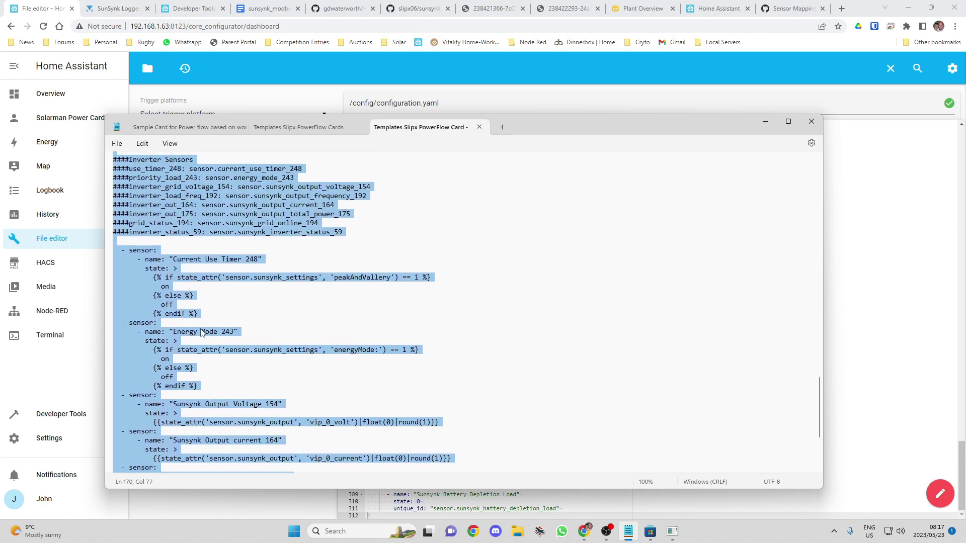
pyautogui.scroll(13, 156, 219)
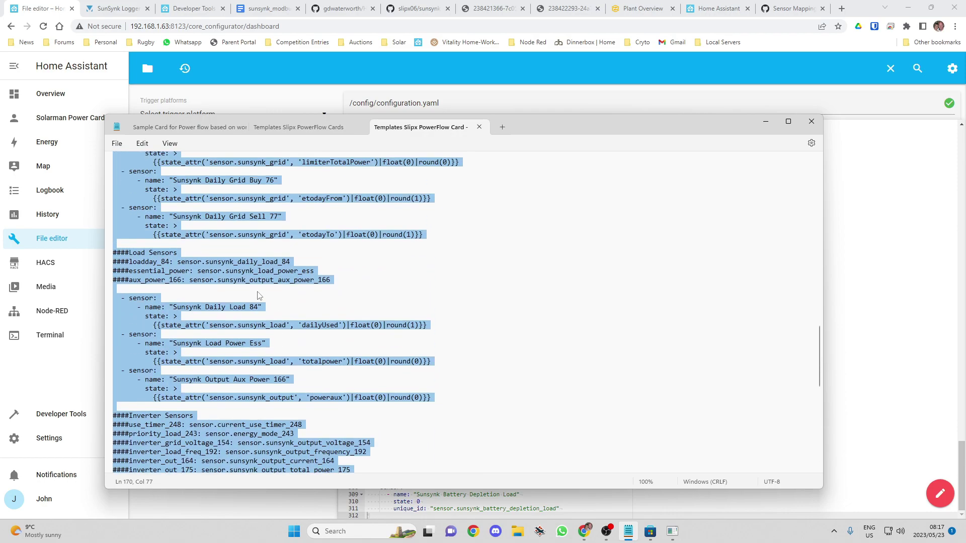
pyautogui.scroll(12, 153, 214)
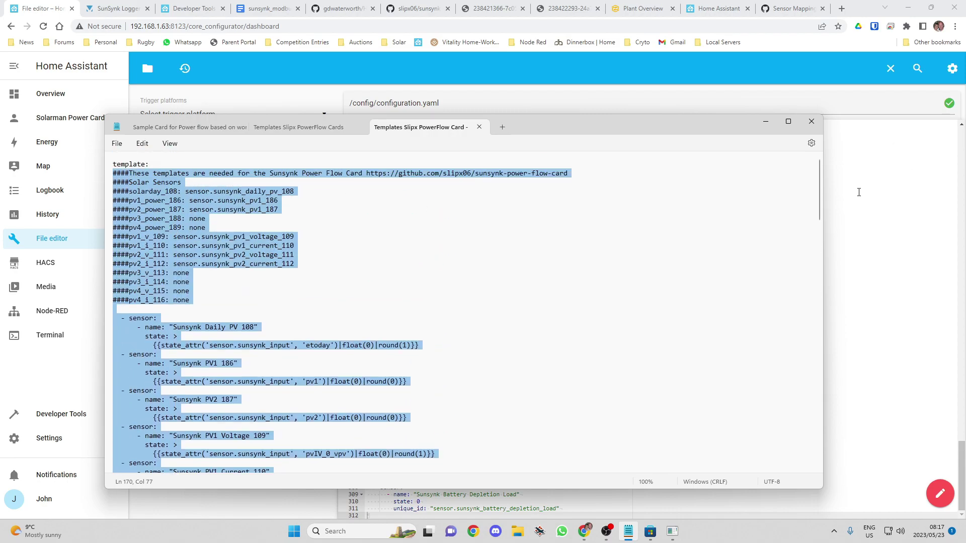
# - Paste the templates at the end of configuration.yaml, save, and run Check Configuration
pyautogui.click(923, 235)
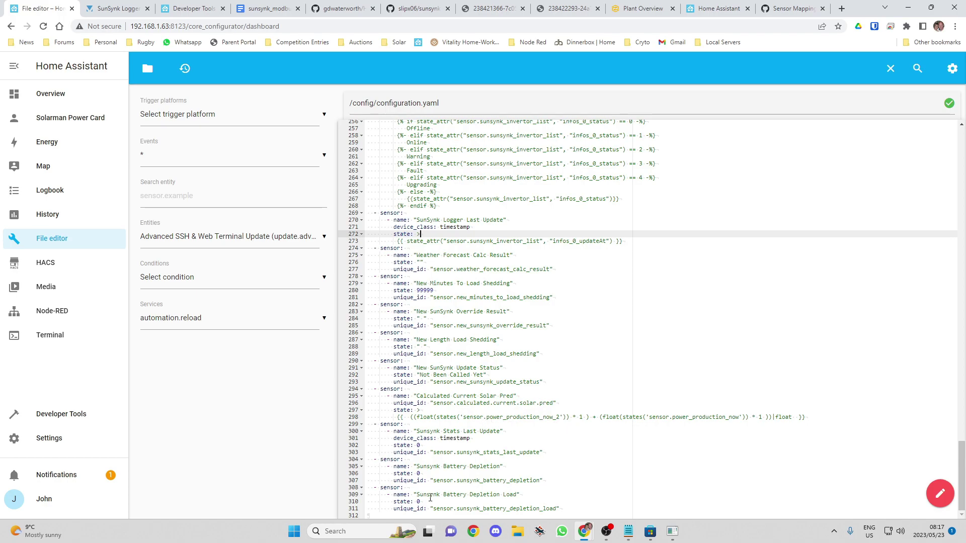
pyautogui.click(389, 515)
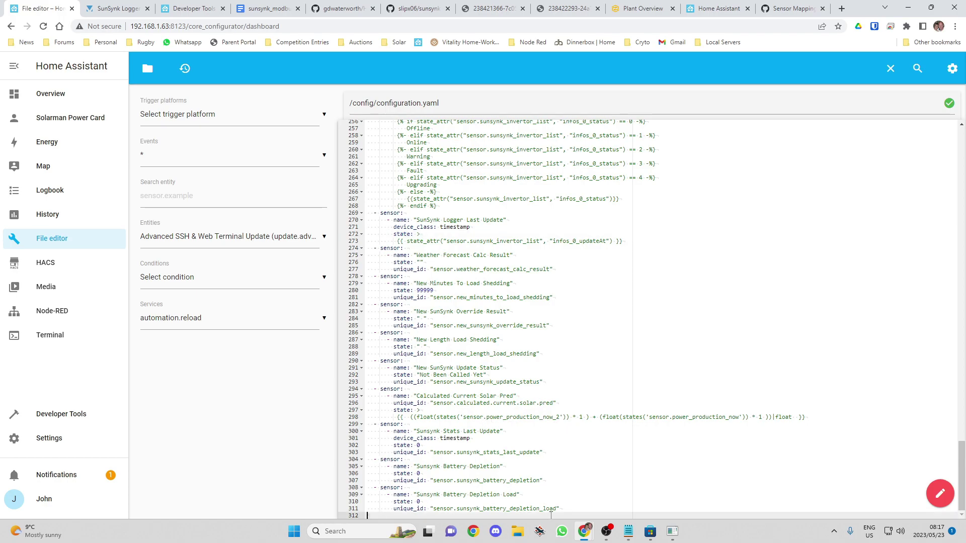
pyautogui.press('Return')
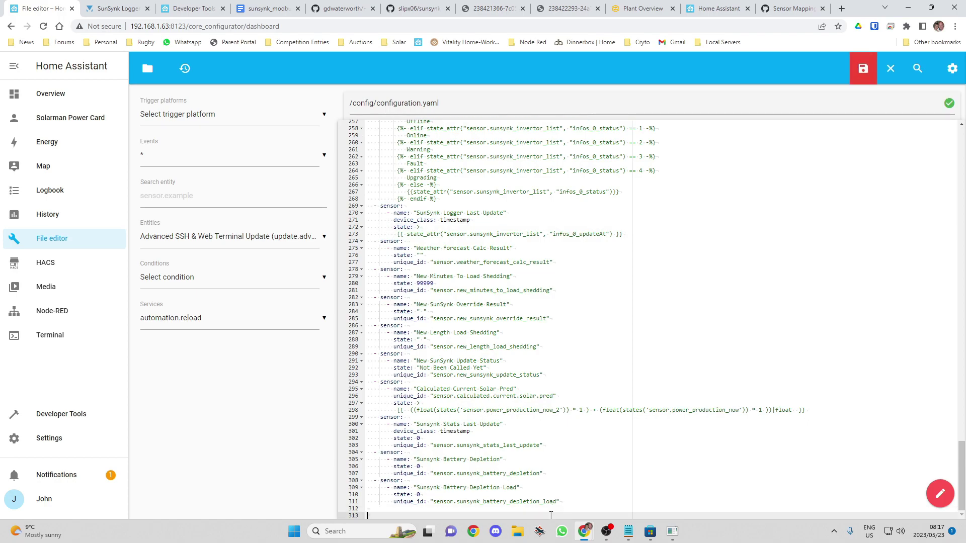
pyautogui.hotkey('ctrl', 'v')
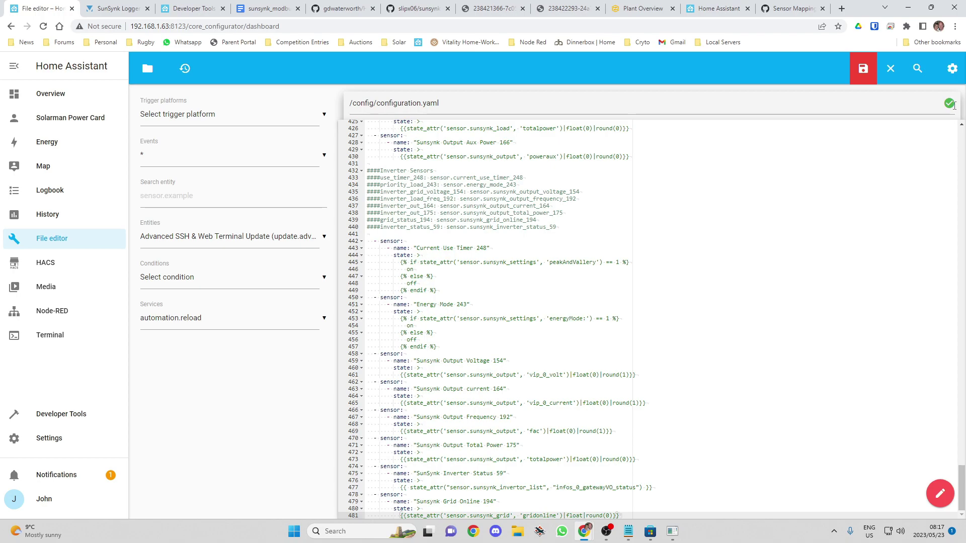
pyautogui.click(863, 71)
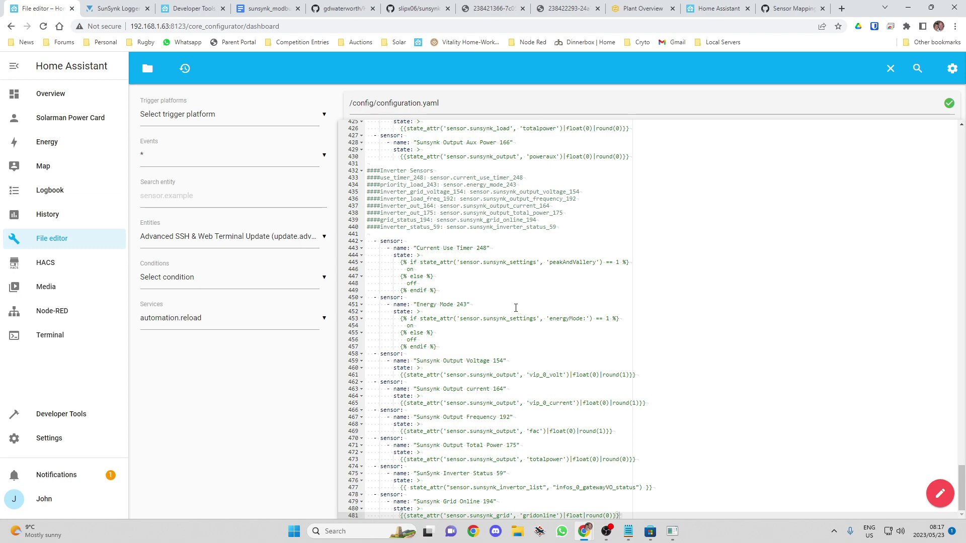
pyautogui.click(76, 416)
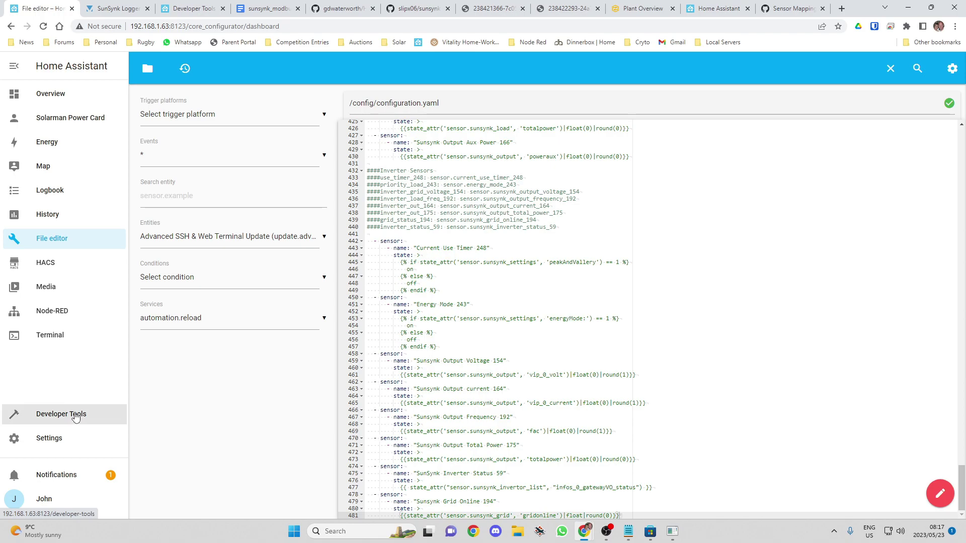
pyautogui.click(349, 242)
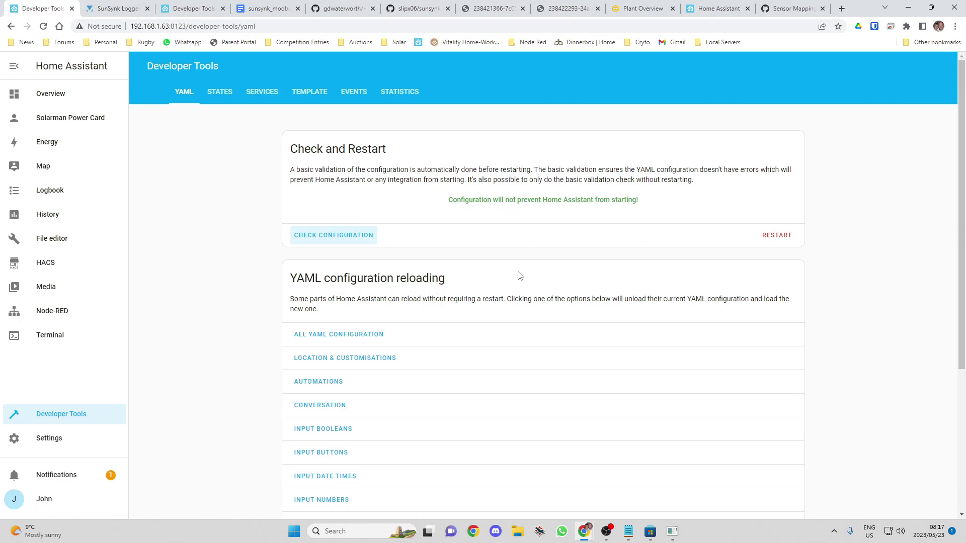
# - Add a dashboard titled 'Sunsynk Power Card' with the mdi:account icon
pyautogui.click(49, 441)
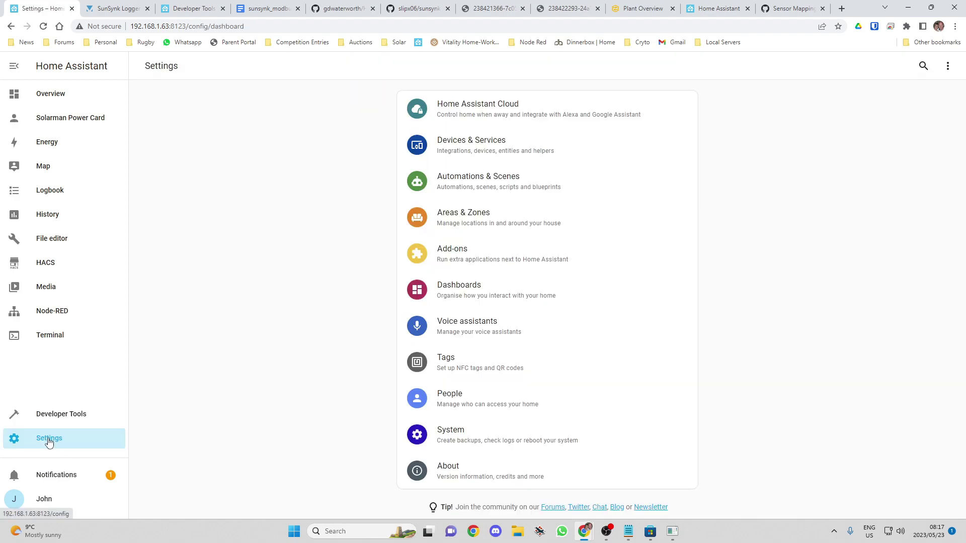
pyautogui.click(480, 291)
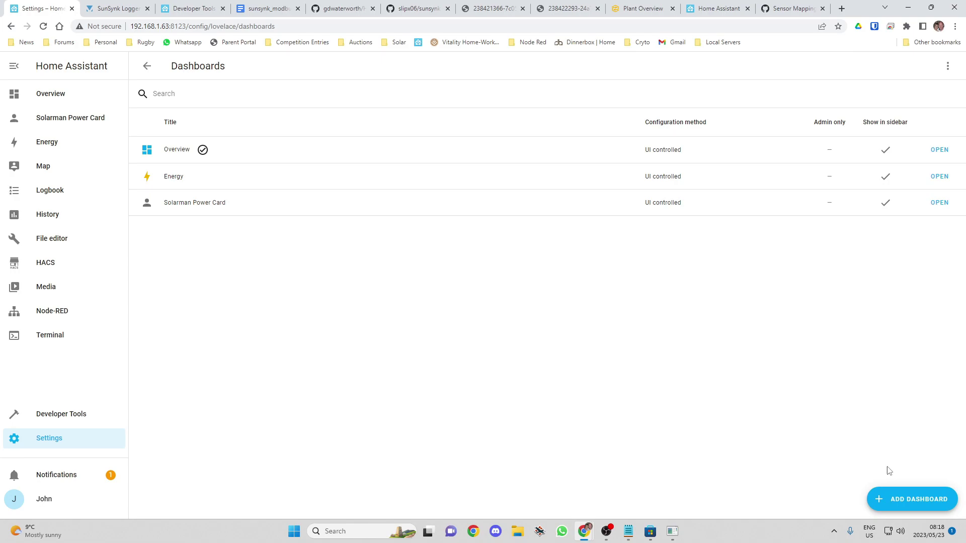
pyautogui.click(908, 497)
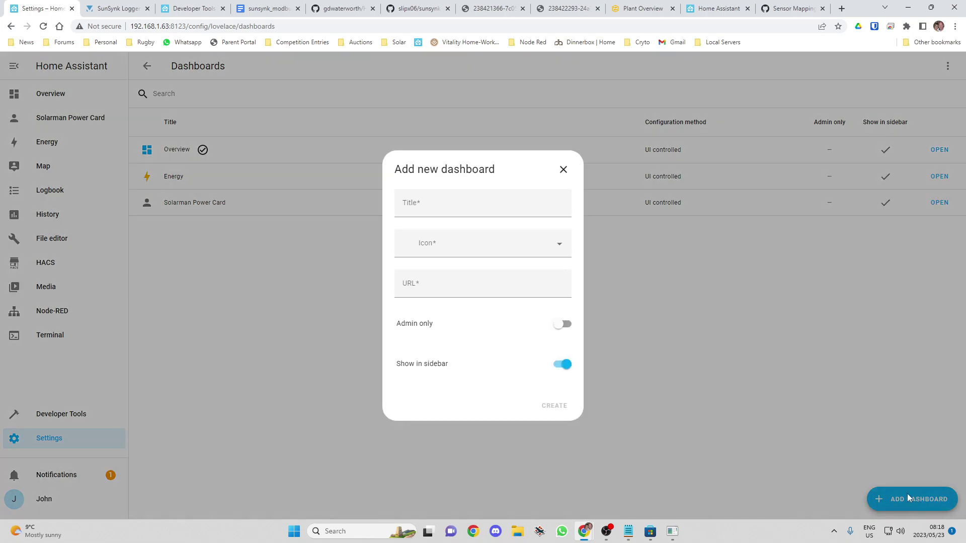
pyautogui.click(448, 208)
pyautogui.write('Sunsyn')
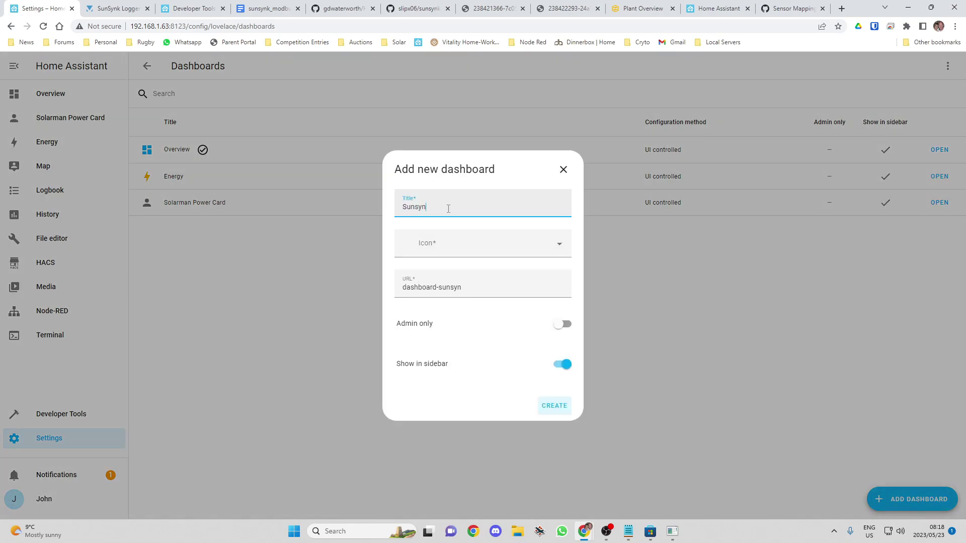
pyautogui.write('k Power Card')
pyautogui.click(557, 247)
pyautogui.click(451, 280)
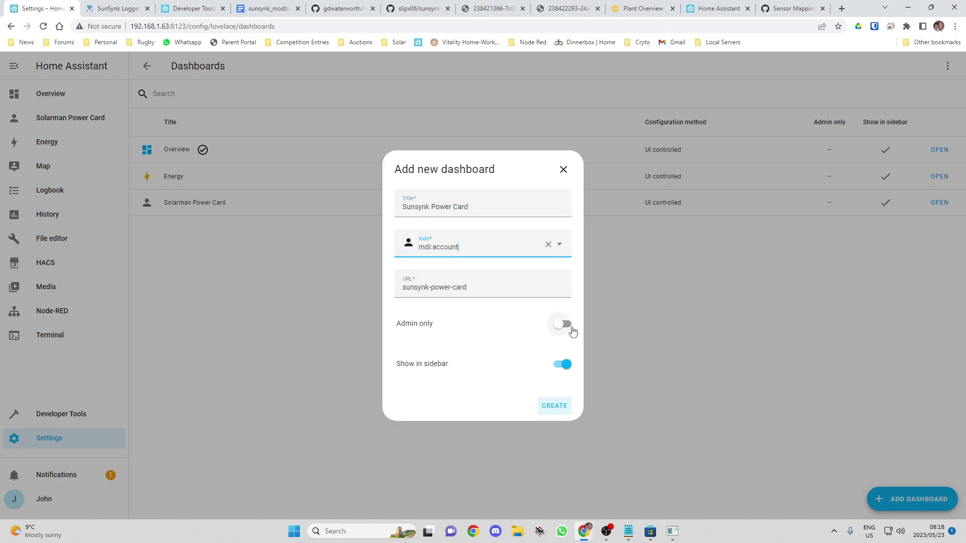
pyautogui.click(554, 406)
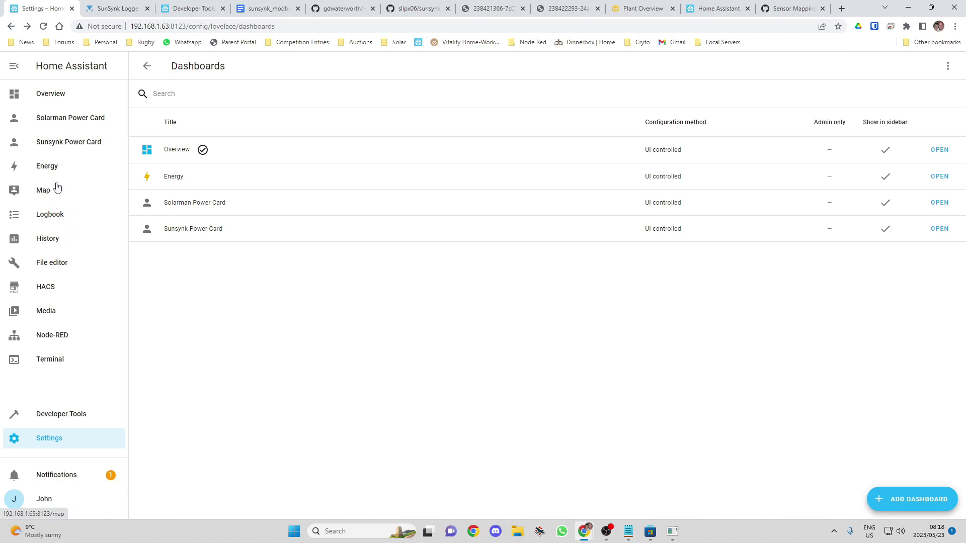
# - Take control of the Sunsynk Power Card dashboard, starting with an empty dashboard
pyautogui.click(77, 146)
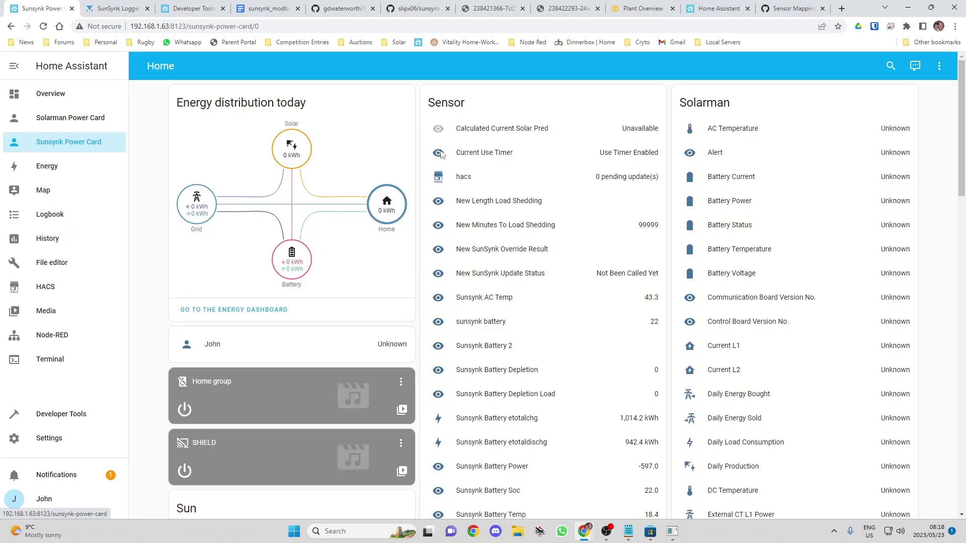
pyautogui.click(941, 69)
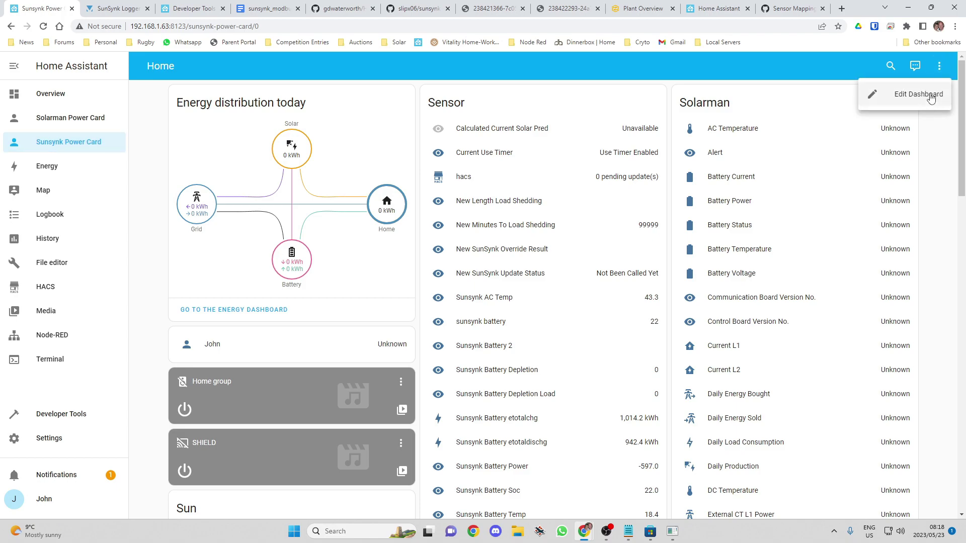
pyautogui.click(928, 93)
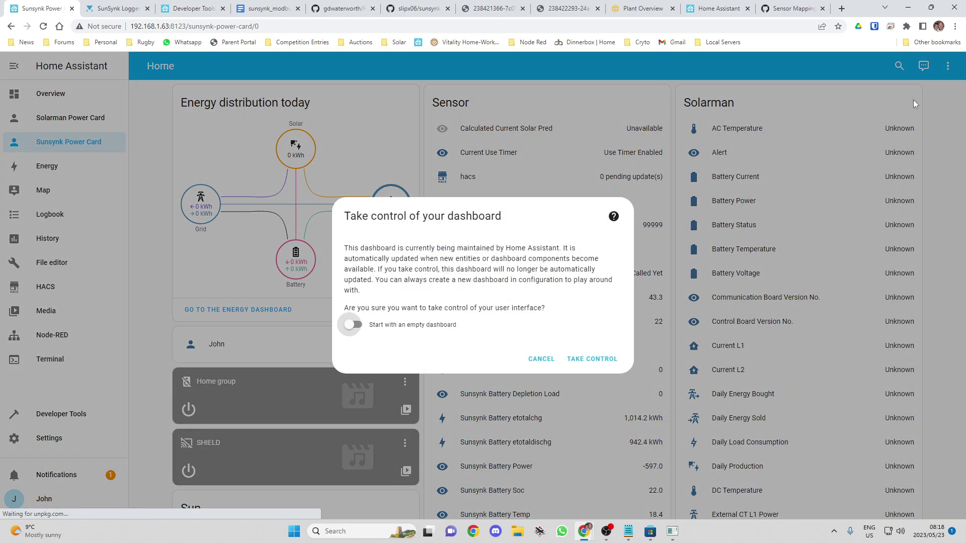
pyautogui.click(352, 325)
pyautogui.click(599, 359)
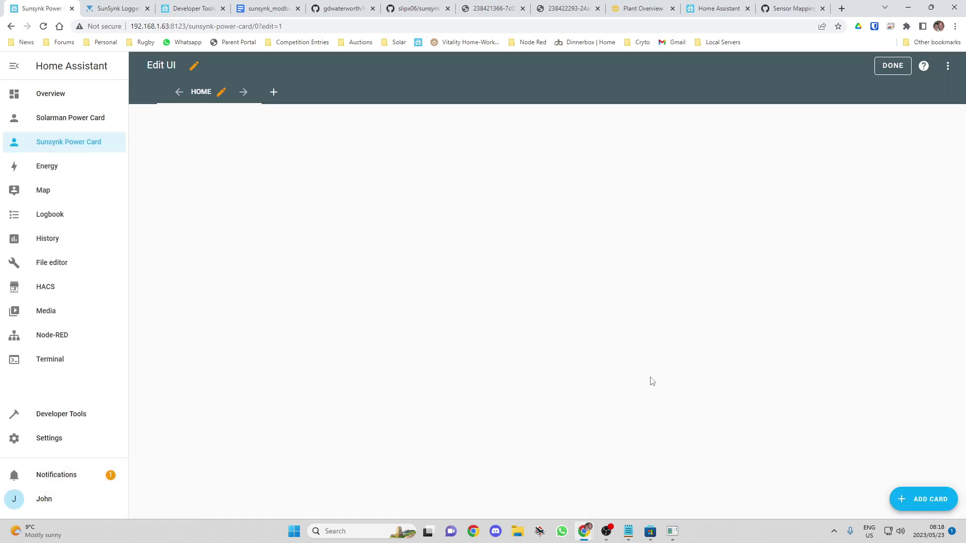
# - Add a new card using the Manual YAML card type
pyautogui.click(934, 500)
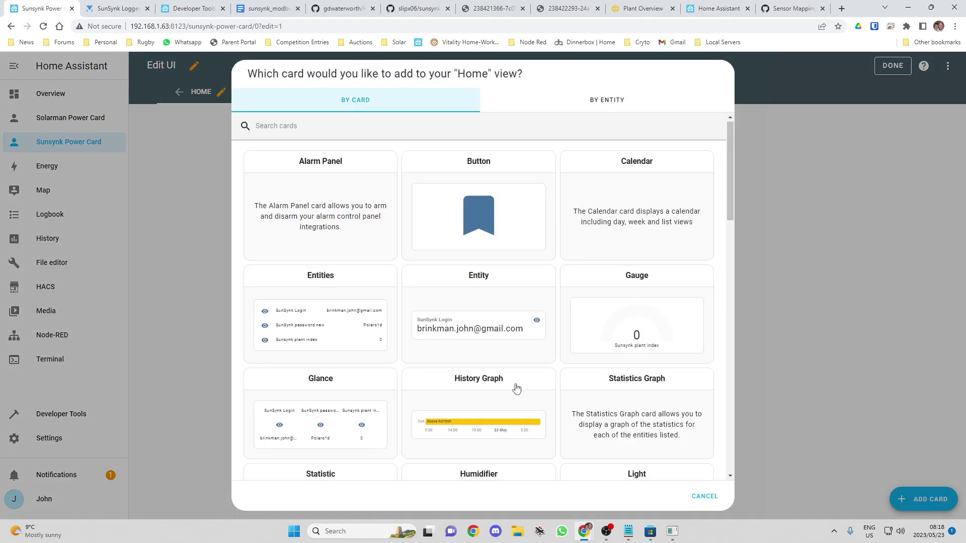
pyautogui.scroll(-10, 516, 390)
pyautogui.scroll(-5, 514, 394)
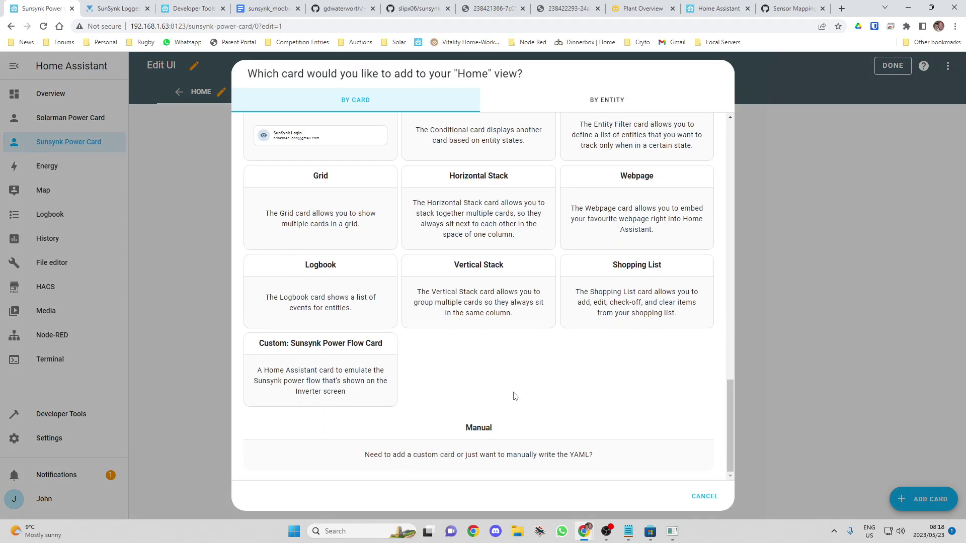
pyautogui.click(470, 458)
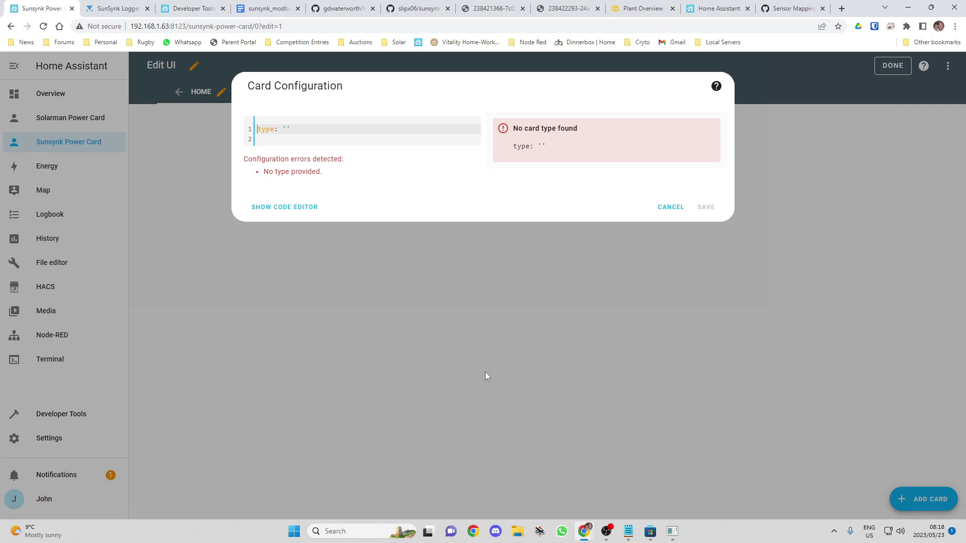
# - Switch to Notepad's 'Sample Card for Power flow' file and select all its YAML
pyautogui.click(629, 531)
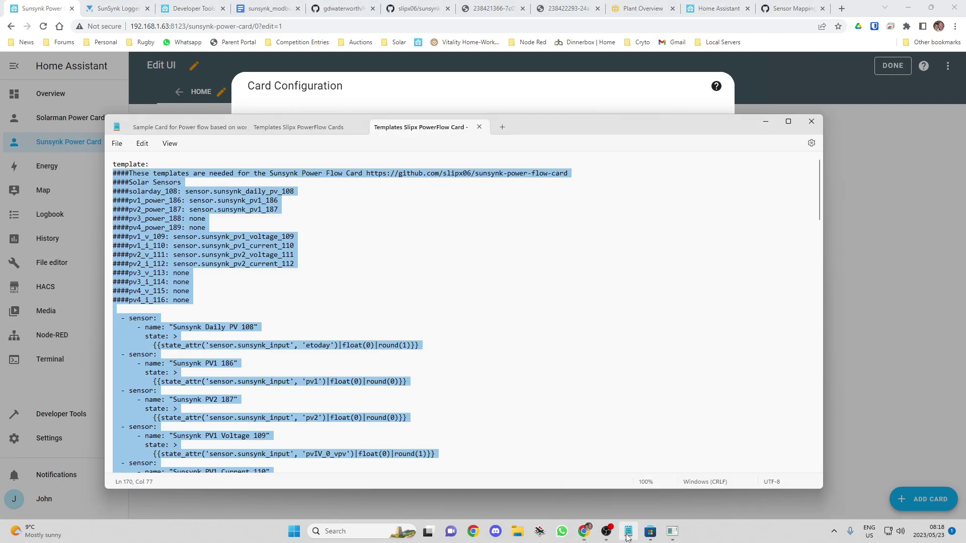
pyautogui.click(310, 126)
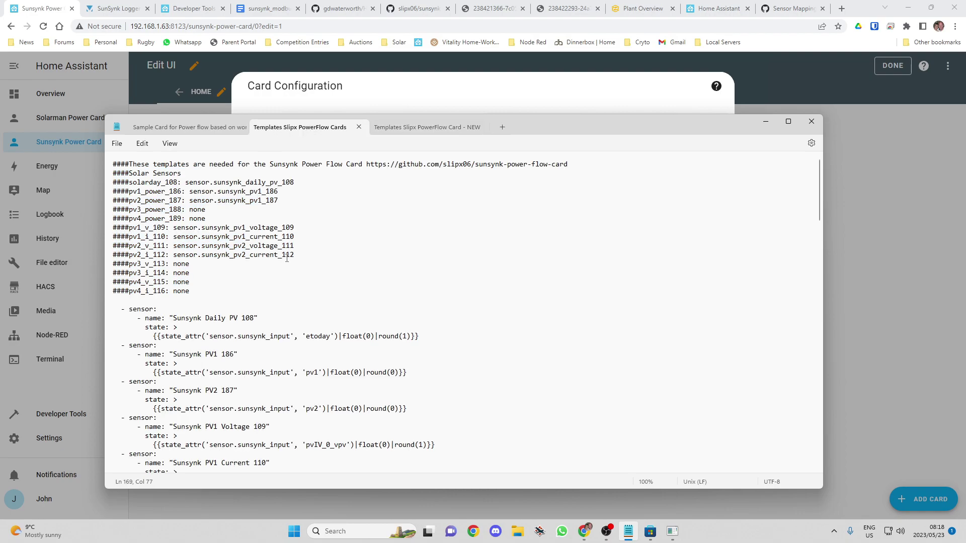
pyautogui.scroll(-4, 286, 259)
pyautogui.scroll(4, 287, 259)
pyautogui.click(195, 129)
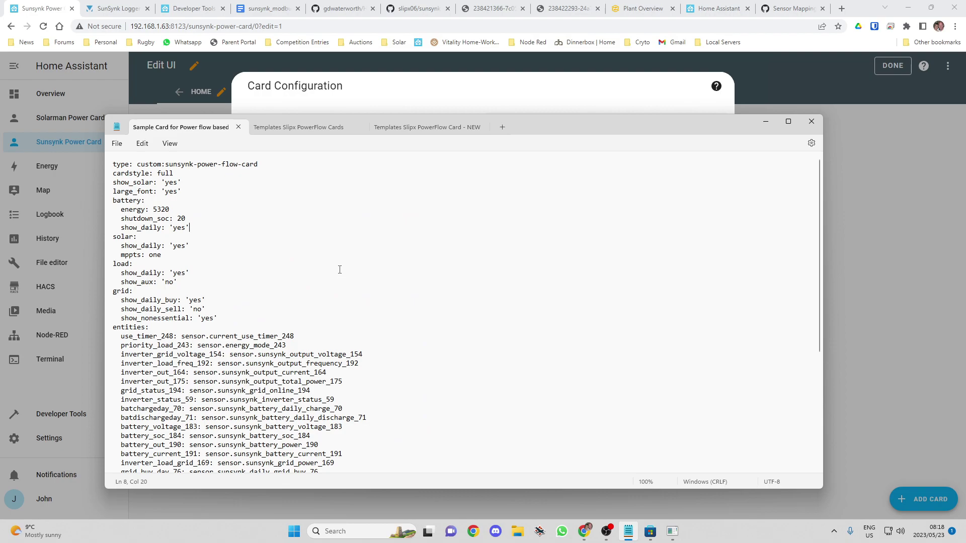
pyautogui.hotkey('ctrl', 'a')
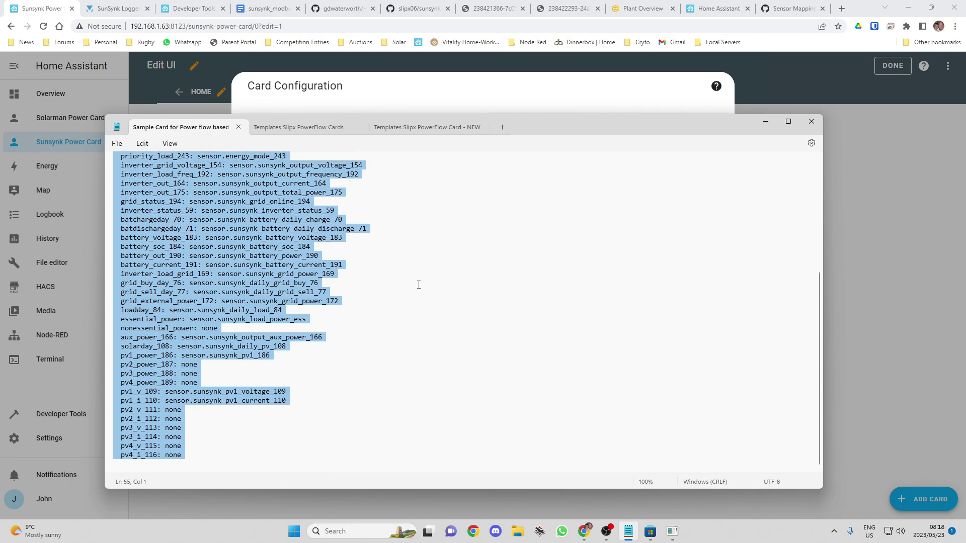
# - Replace the placeholder card config with the pasted Sunsynk power flow card YAML, save, and exit editing
pyautogui.hotkey('alt', 'Tab')
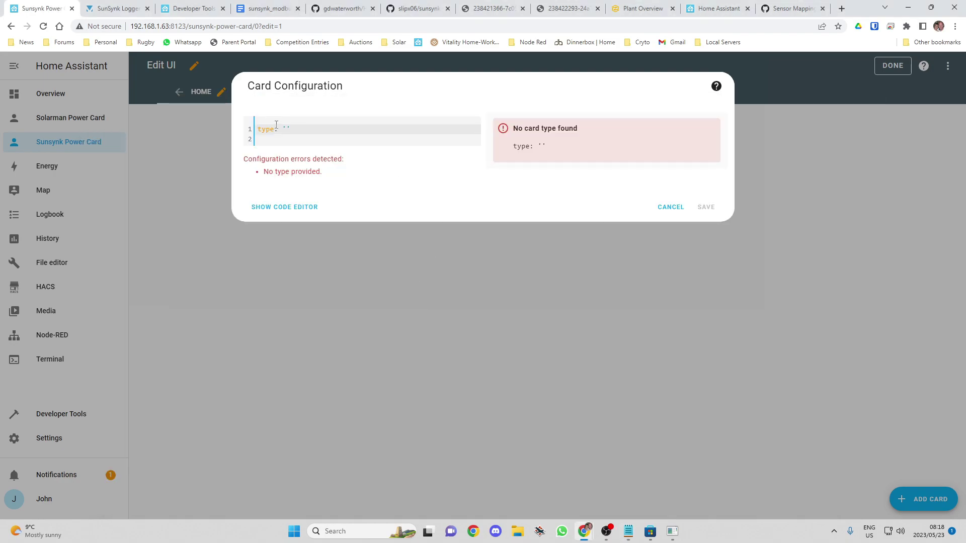
pyautogui.hotkey('ctrl', 'a')
pyautogui.hotkey('ctrl', 'v')
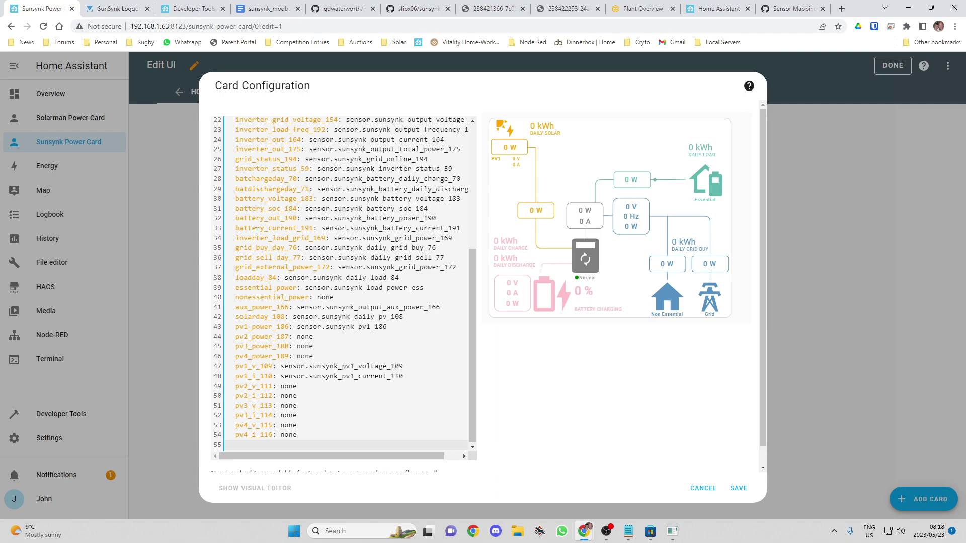
pyautogui.scroll(4, 305, 337)
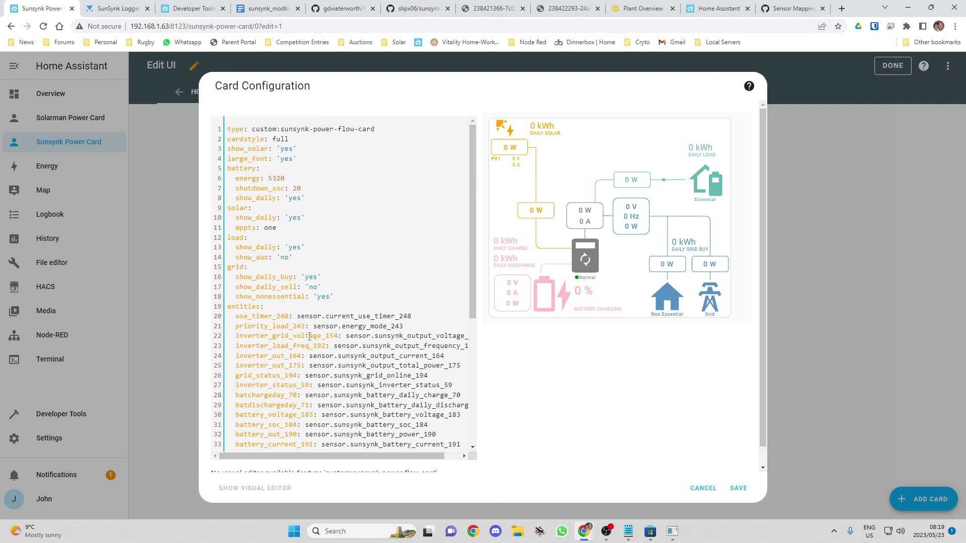
pyautogui.scroll(-4, 317, 332)
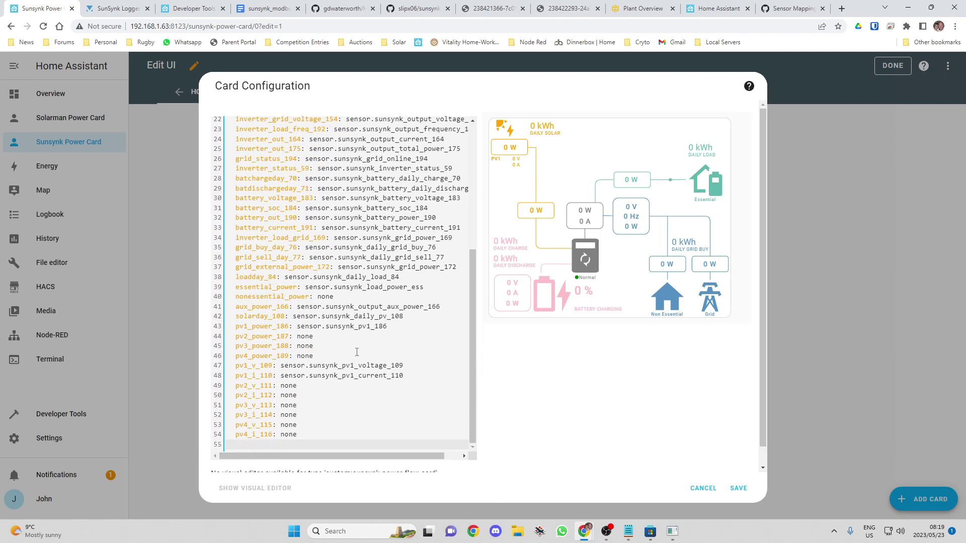
pyautogui.click(739, 489)
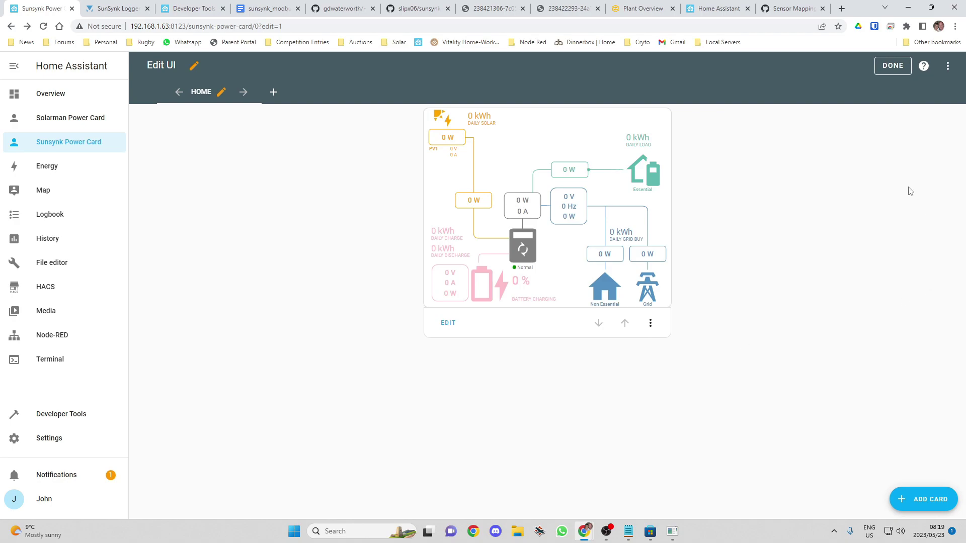
pyautogui.click(886, 66)
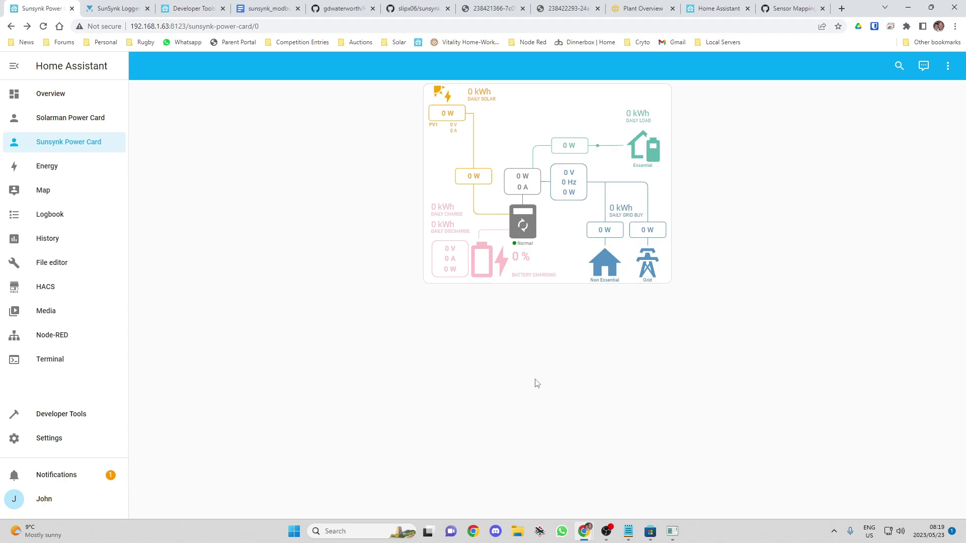
# - Restart Home Assistant from Settings > System using the power menu, confirming RESTART
pyautogui.click(45, 440)
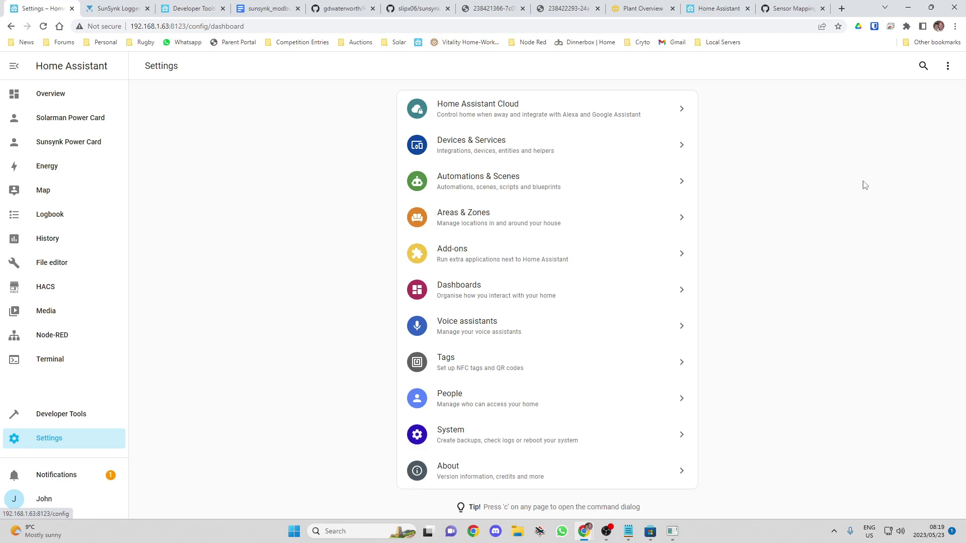
pyautogui.click(539, 437)
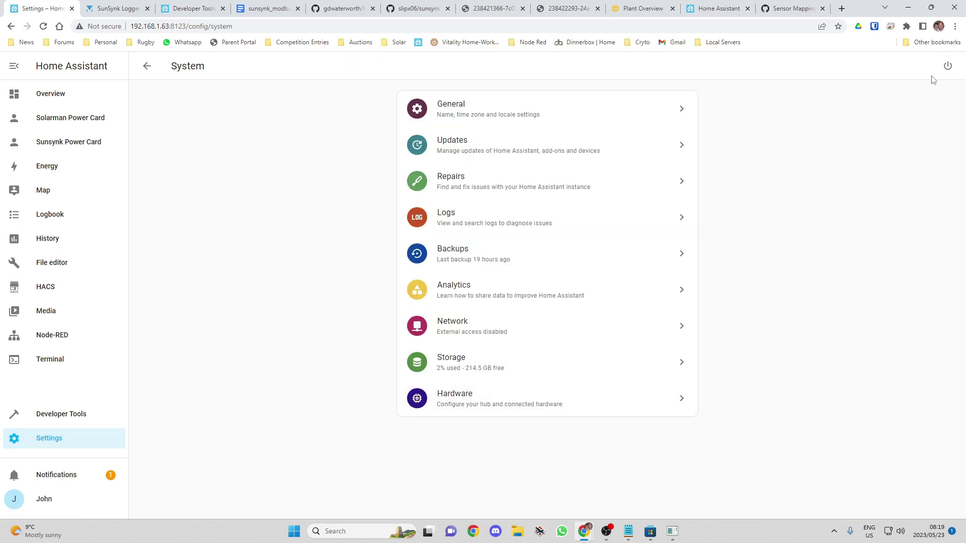
pyautogui.click(947, 66)
pyautogui.click(434, 301)
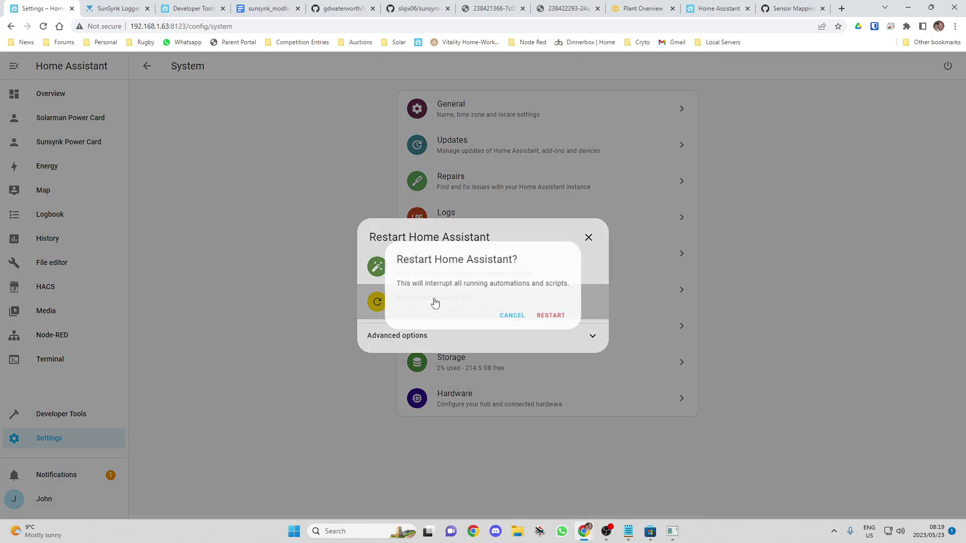
pyautogui.click(558, 317)
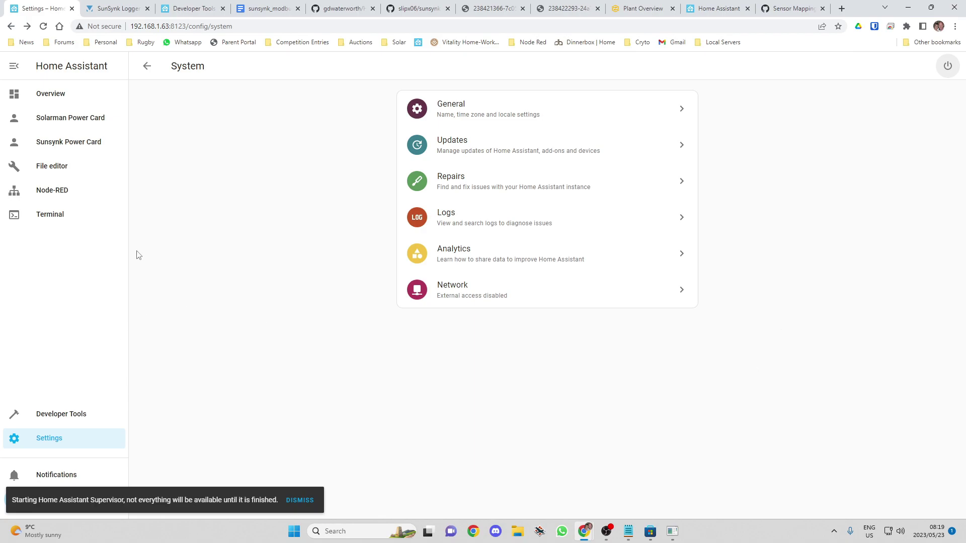
# - Go to the live Sunsynk Power Card dashboard, enter Edit Dashboard, view the card's YAML, and cancel
pyautogui.click(92, 147)
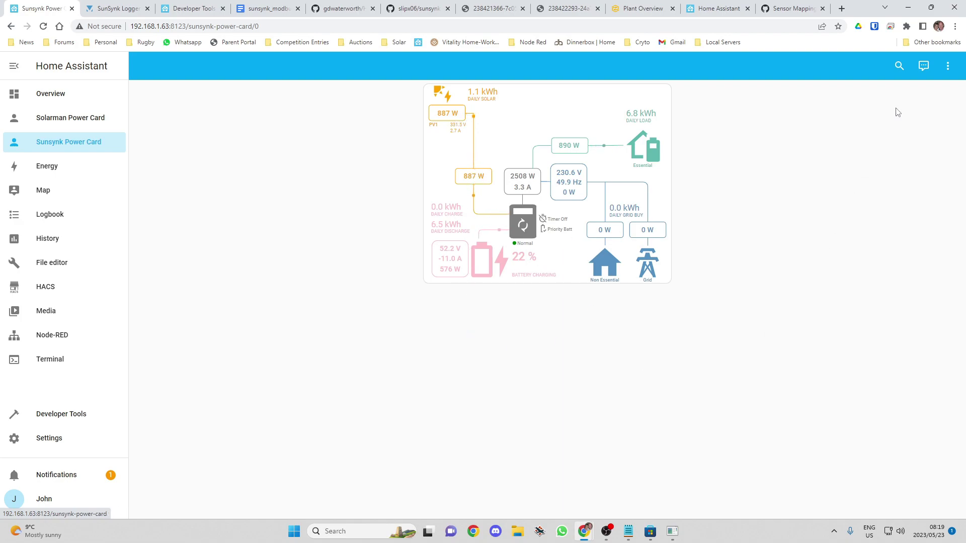
pyautogui.click(948, 67)
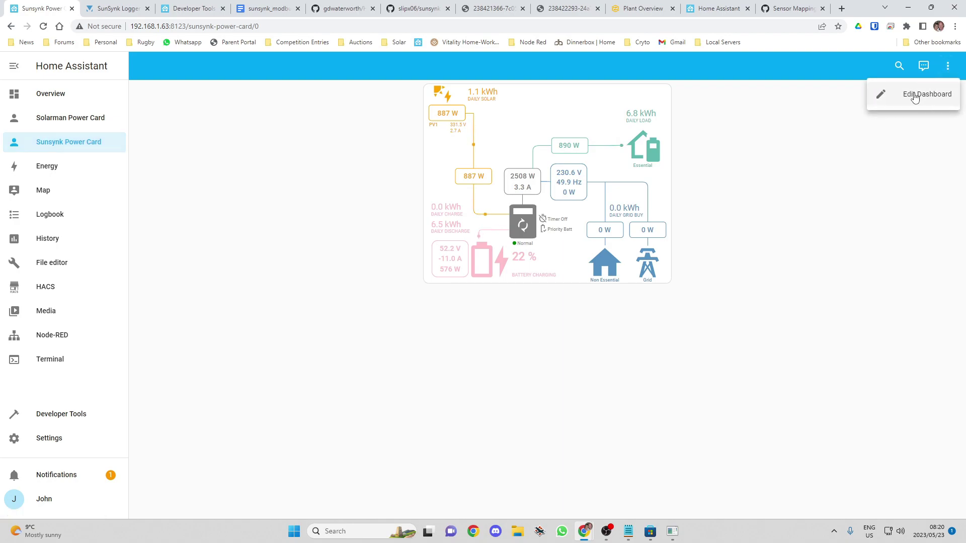
pyautogui.click(914, 94)
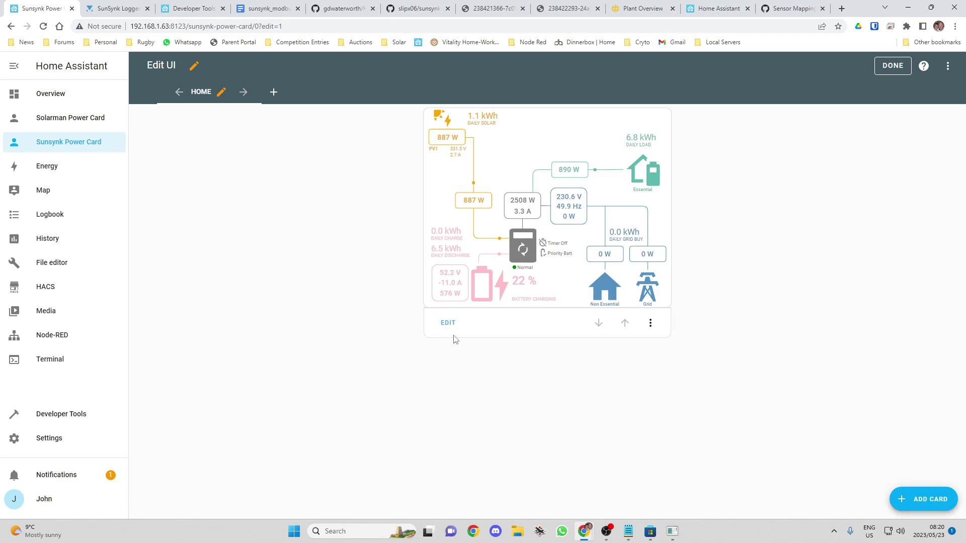
pyautogui.click(447, 323)
pyautogui.scroll(-2, 363, 327)
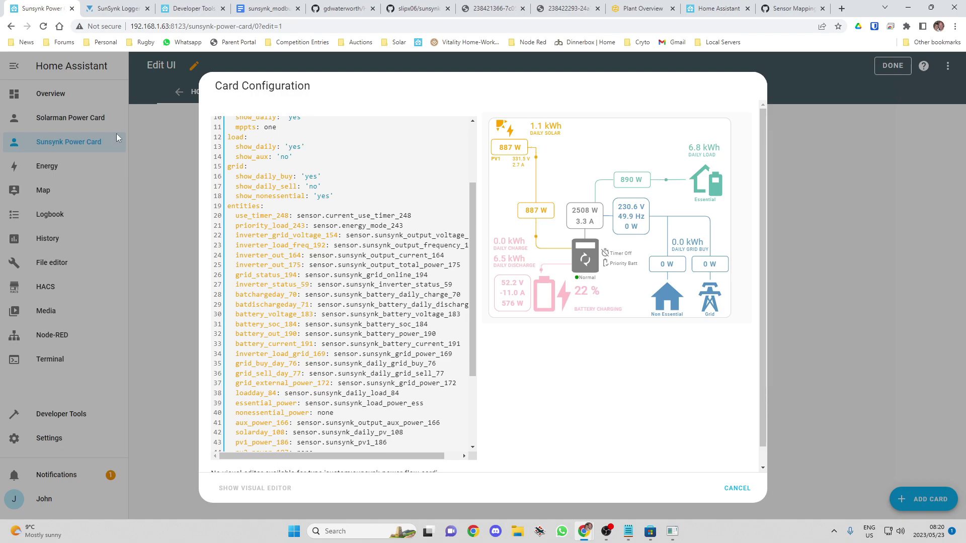
pyautogui.click(736, 488)
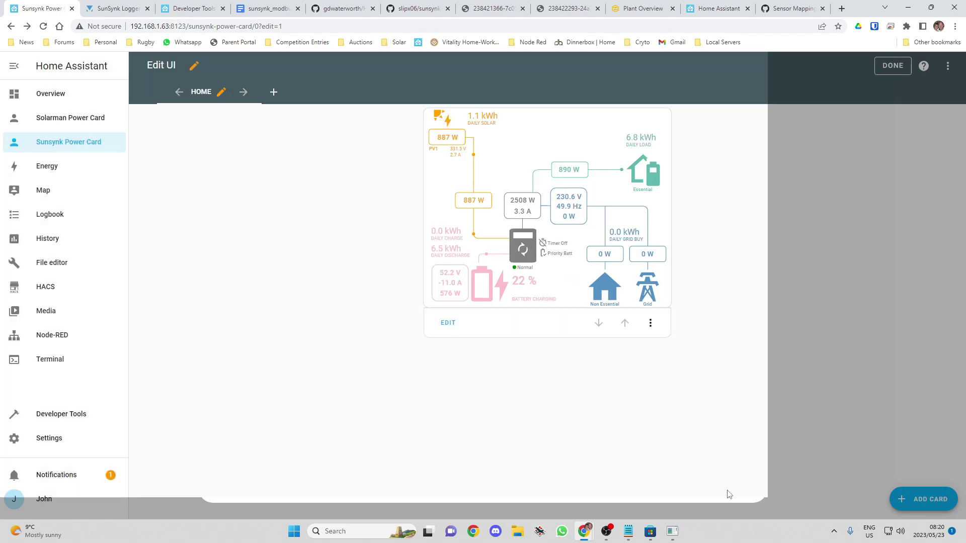
# - Open Developer Tools in a new browser tab and reopen the power card's editor
pyautogui.rightClick(62, 415)
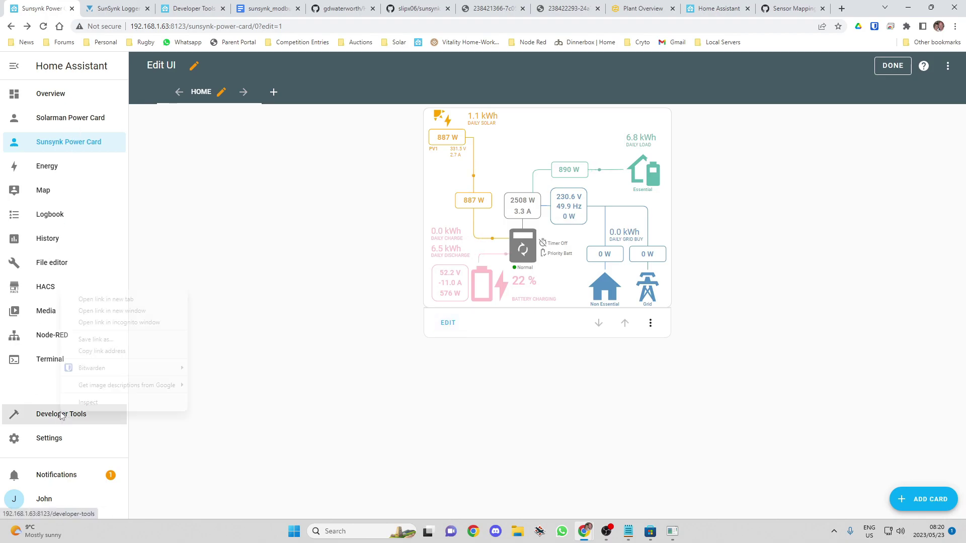
pyautogui.click(131, 301)
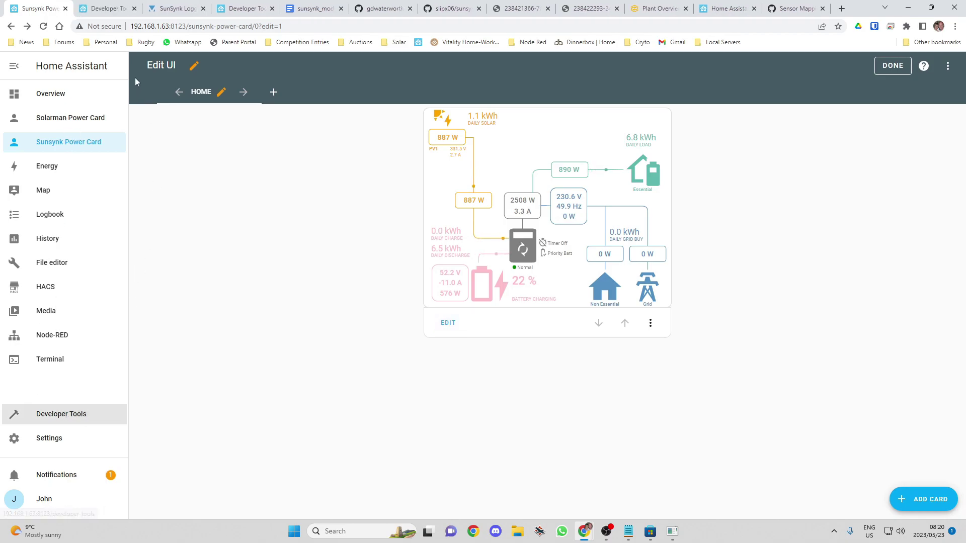
pyautogui.click(448, 324)
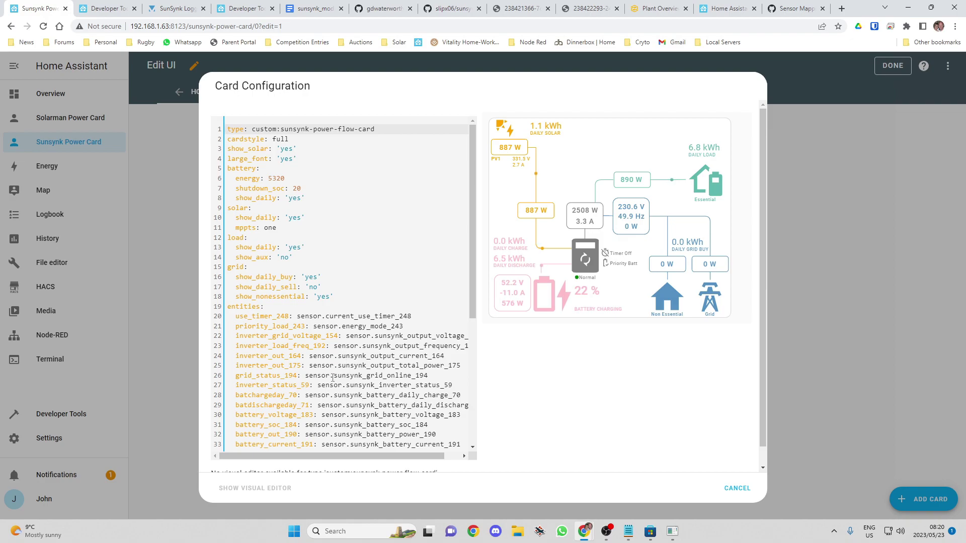
# - Select the pv1_power_186 sensor id on line 43, then go to the Developer Tools tab
pyautogui.scroll(-1, 336, 377)
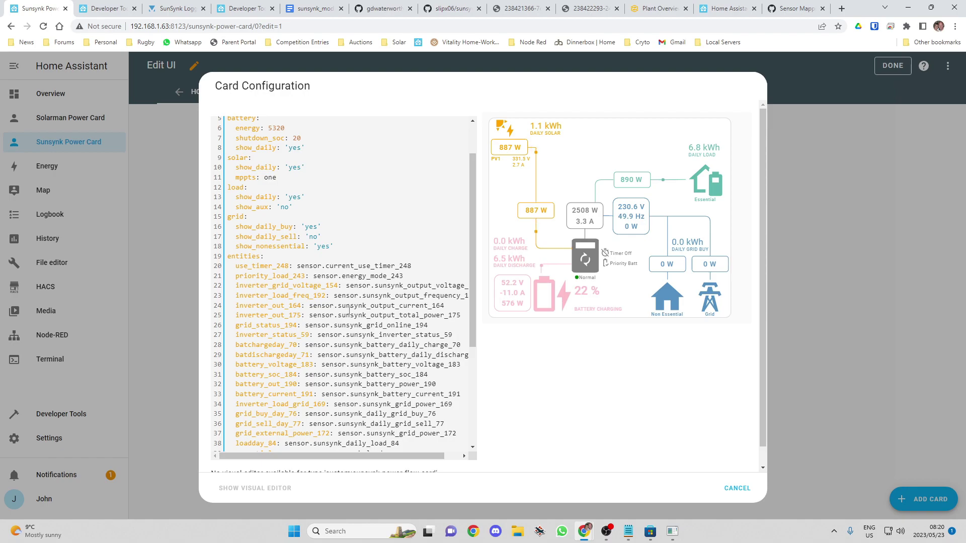
pyautogui.scroll(-2, 350, 310)
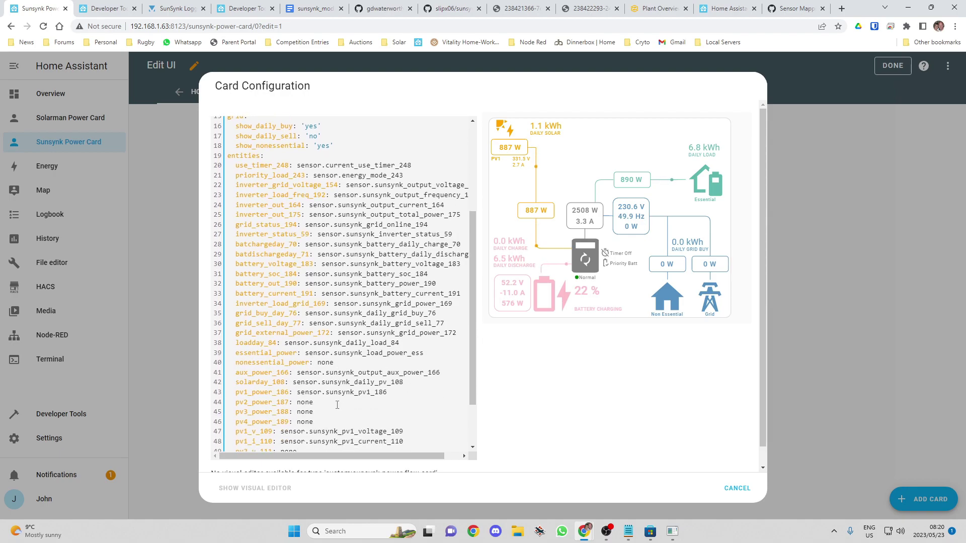
pyautogui.moveTo(399, 391); pyautogui.dragTo(297, 392)
pyautogui.hotkey('ctrl', 'c')
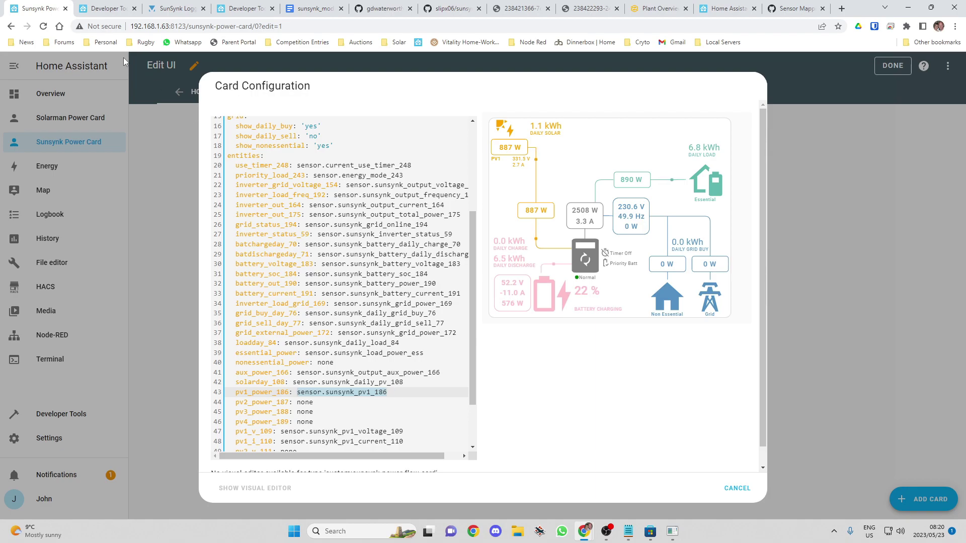
pyautogui.click(105, 8)
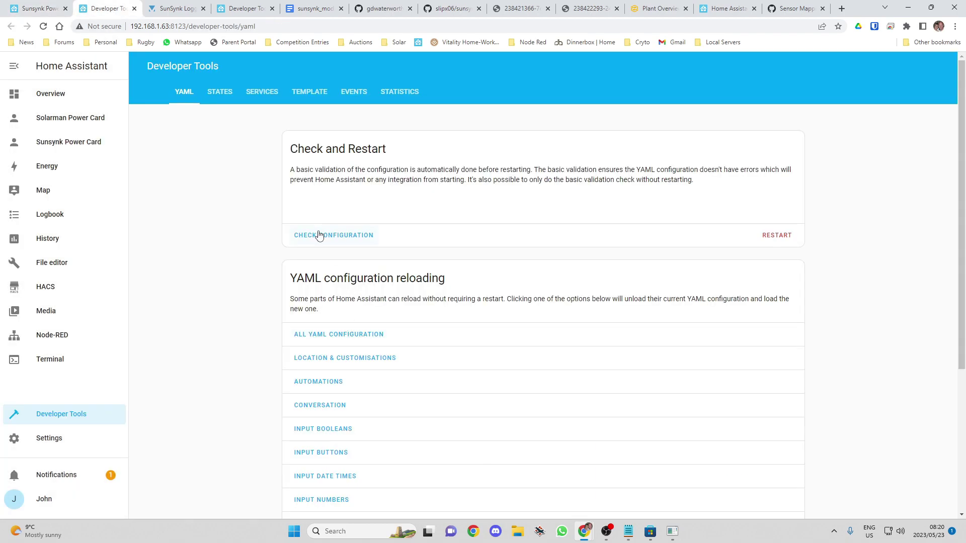
# - In Developer Tools States, filter with the pasted PV1 sensor id, then broaden to Sunsynk PV sensors
pyautogui.click(220, 91)
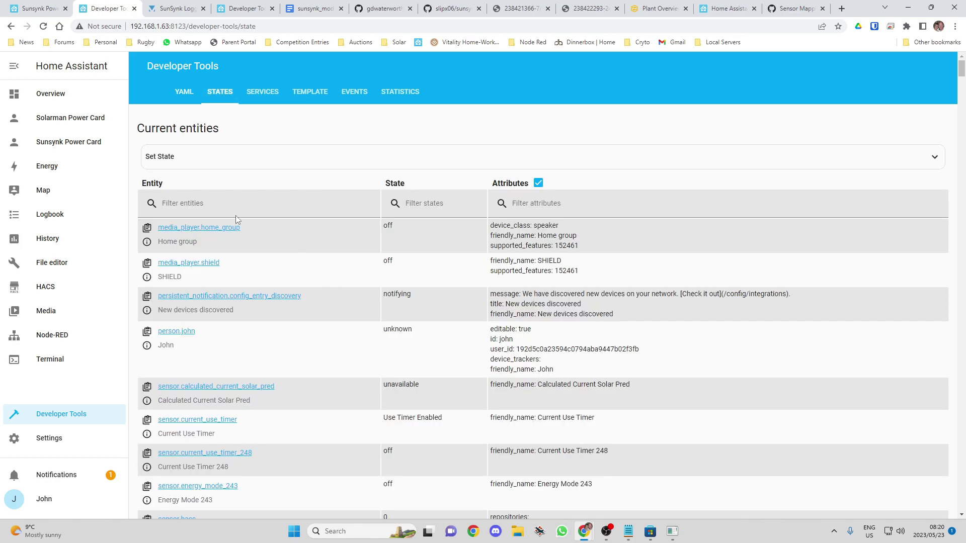
pyautogui.click(219, 205)
pyautogui.hotkey('ctrl', 'v')
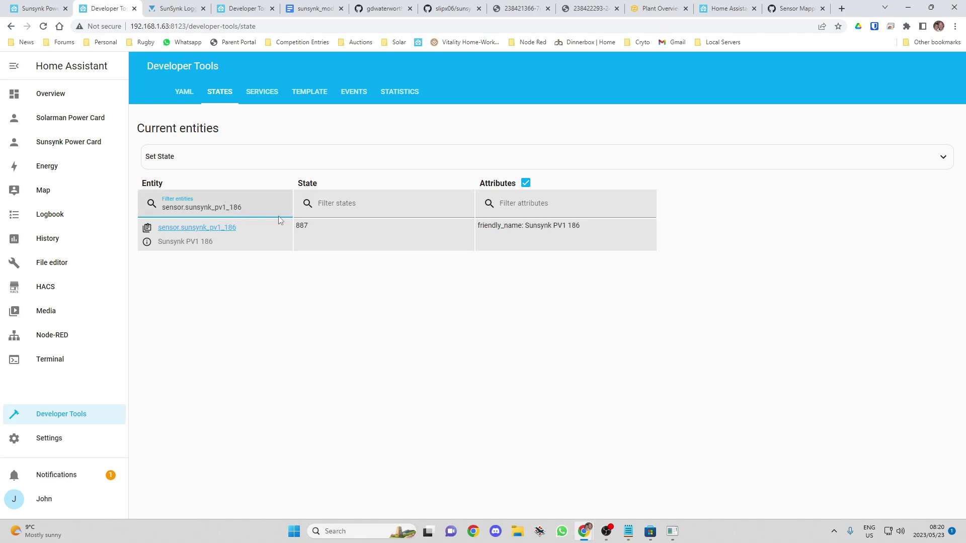
pyautogui.press('BackSpace')
pyautogui.press('BackSpace')
pyautogui.press('BackSpace')
pyautogui.press('BackSpace')
pyautogui.press('BackSpace')
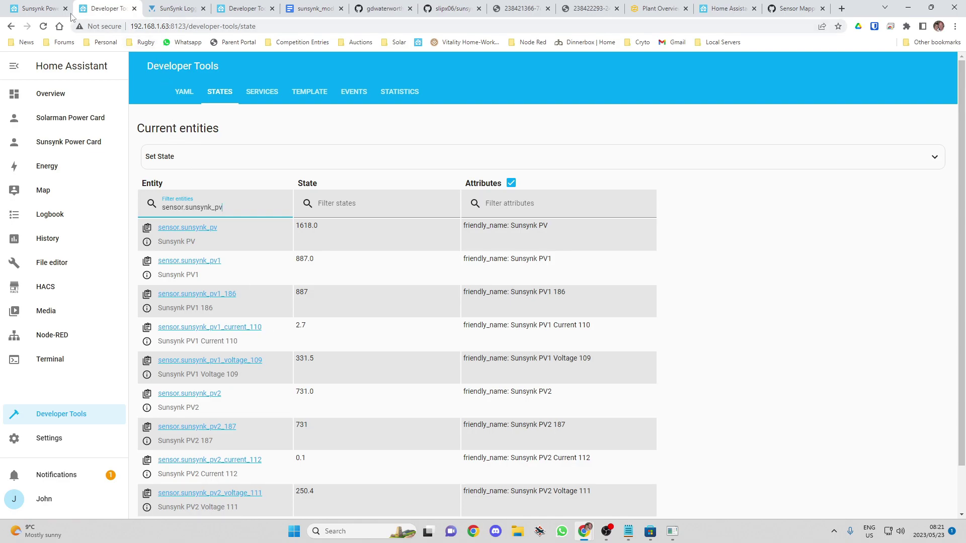
# - Clear the 'none' value after pv2_power_187 in the card YAML
pyautogui.click(39, 10)
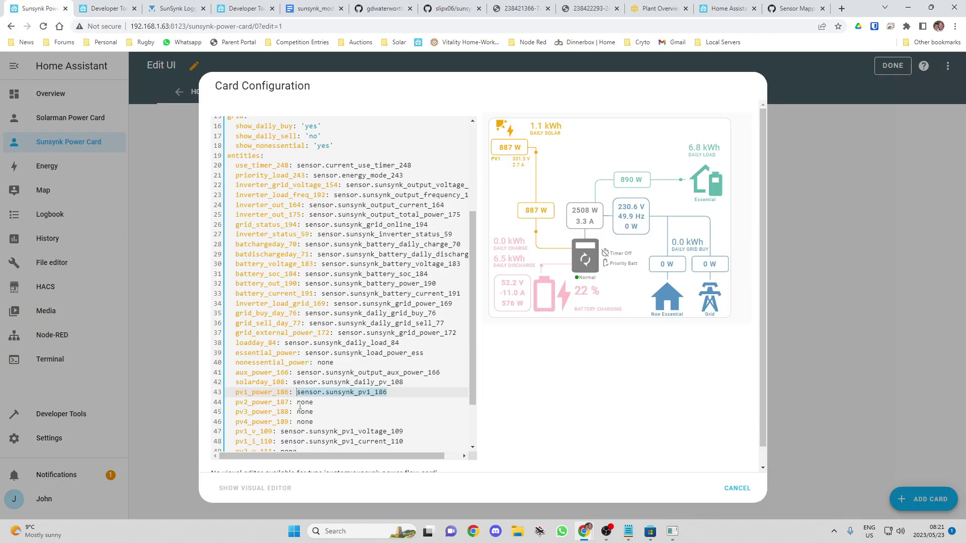
pyautogui.doubleClick(300, 402)
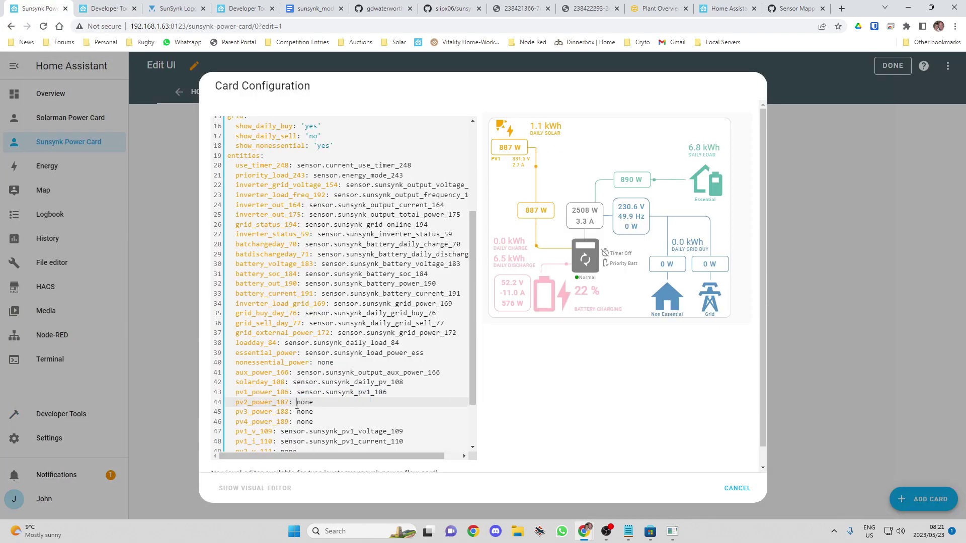
pyautogui.click(319, 403)
pyautogui.press('BackSpace')
pyautogui.press('BackSpace')
pyautogui.press('BackSpace')
pyautogui.press('BackSpace')
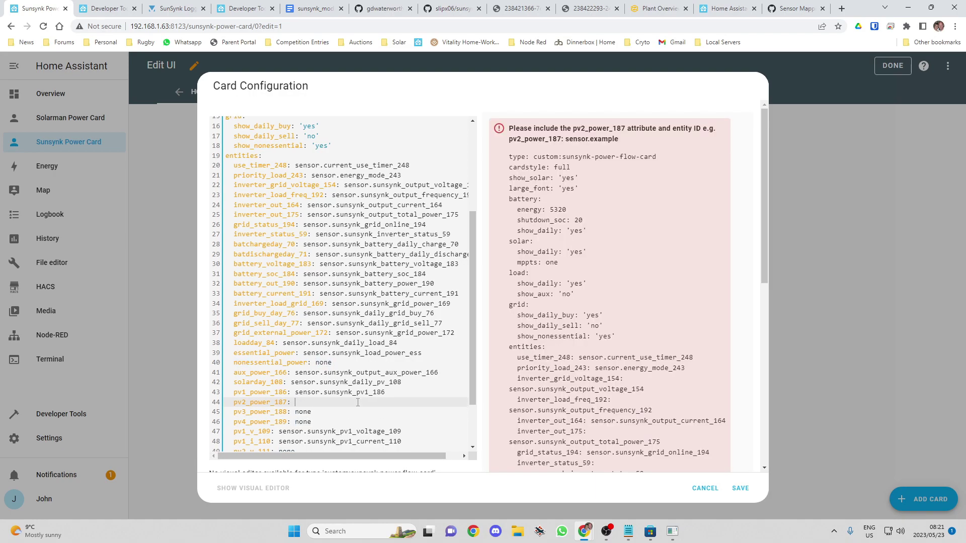
# - Filter states to sensor.sunsynk_pv2 and copy the sensor.sunsynk_pv2_187 entity ID
pyautogui.click(101, 8)
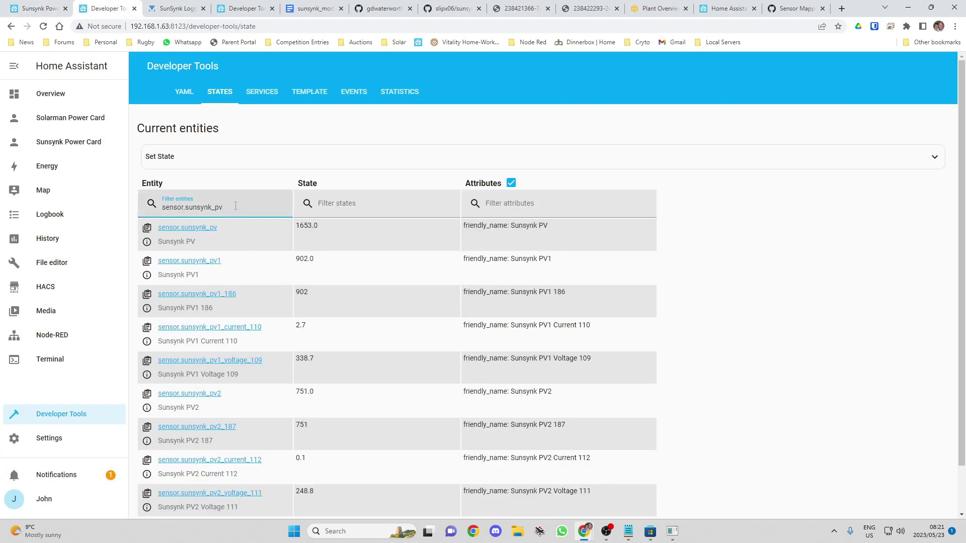
pyautogui.write('2')
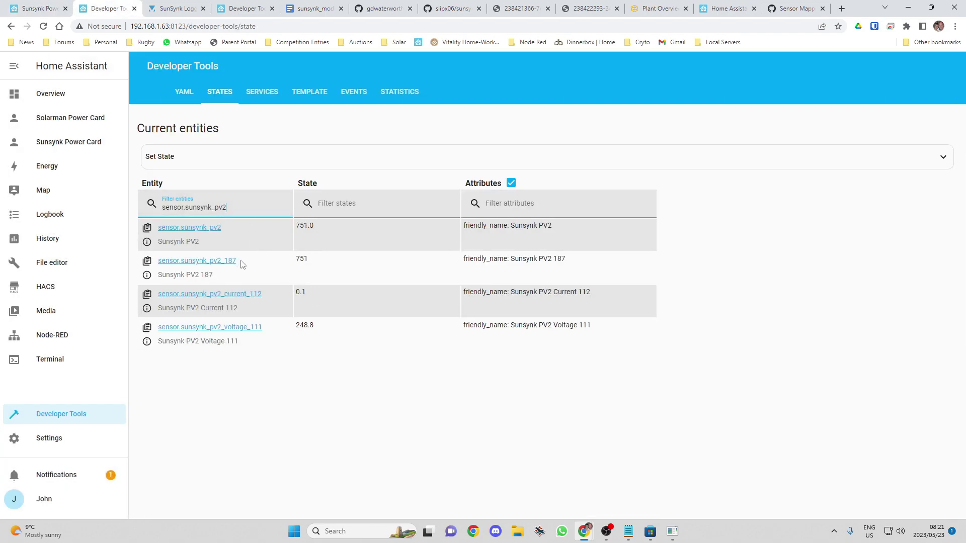
pyautogui.moveTo(238, 260); pyautogui.dragTo(159, 271)
pyautogui.hotkey('ctrl', 'c')
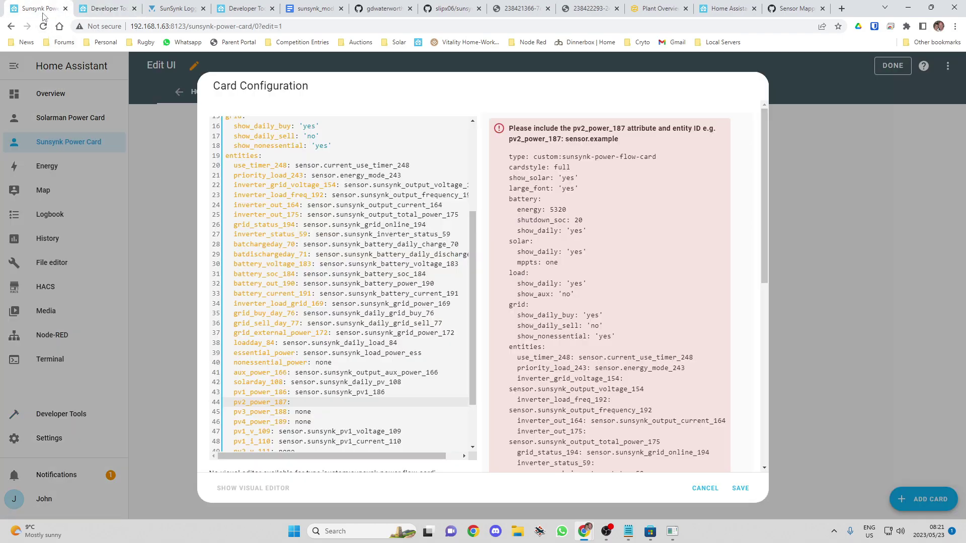
pyautogui.click(38, 8)
# - Paste sensor.sunsynk_pv2_187 after pv2_power_187, review the YAML, and save the card
pyautogui.hotkey('ctrl', 'v')
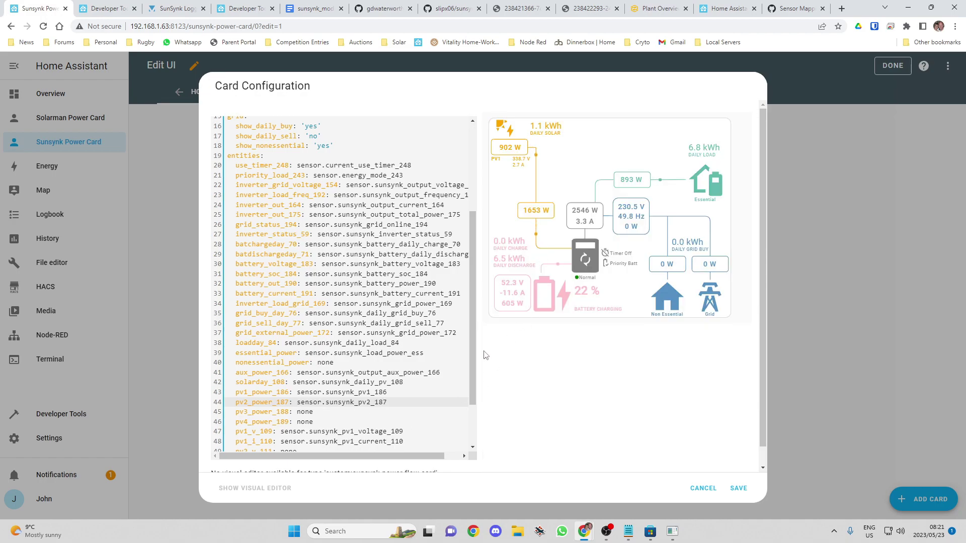
pyautogui.scroll(1, 381, 360)
pyautogui.scroll(3, 380, 360)
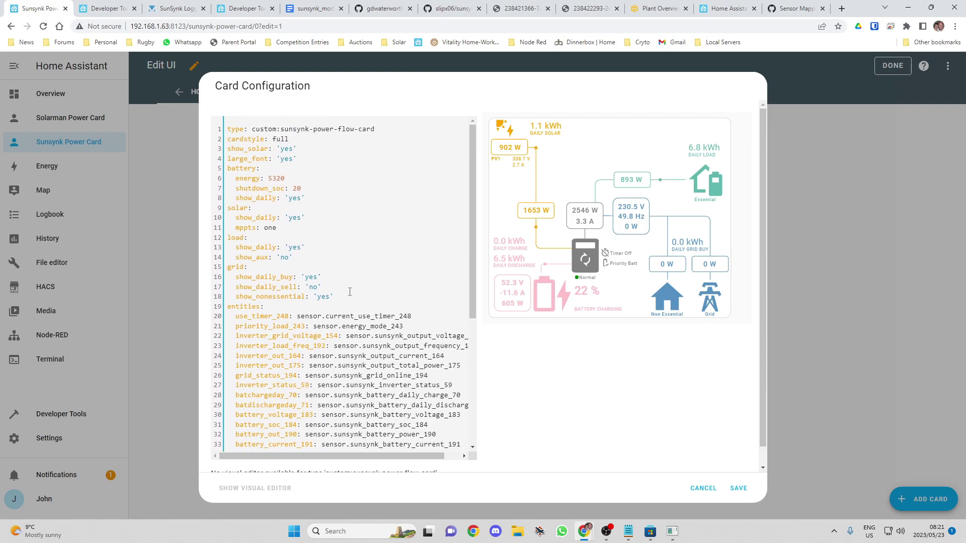
pyautogui.scroll(-7, 373, 296)
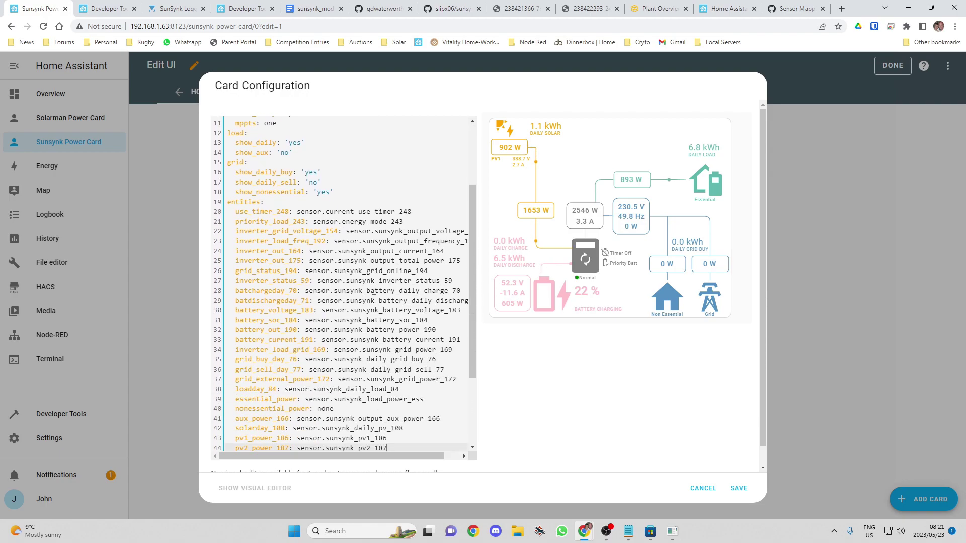
pyautogui.click(738, 489)
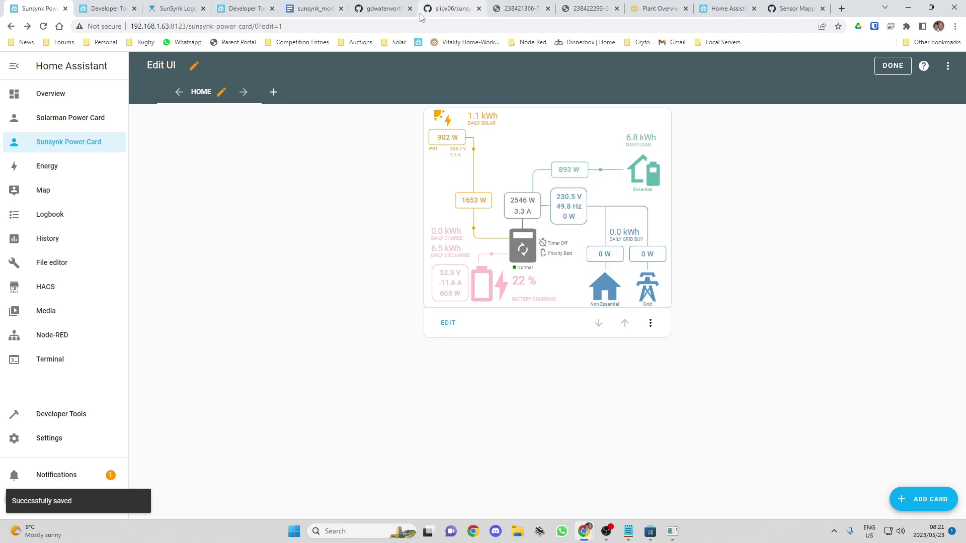
# - Scroll the sunsynk-power-flow-card GitHub README down to the Solar table's mppts attribute (default two)
pyautogui.click(450, 9)
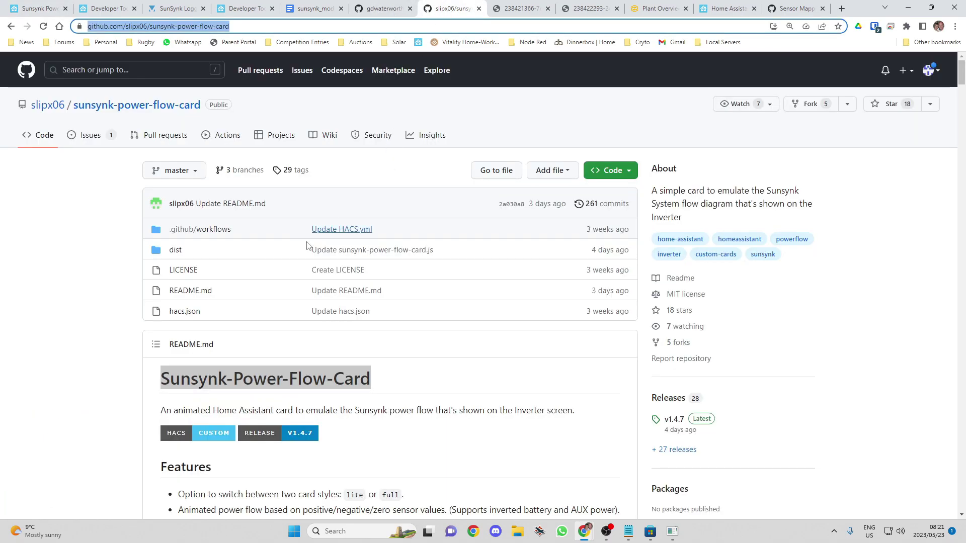
pyautogui.scroll(-10, 377, 317)
pyautogui.scroll(-15, 378, 317)
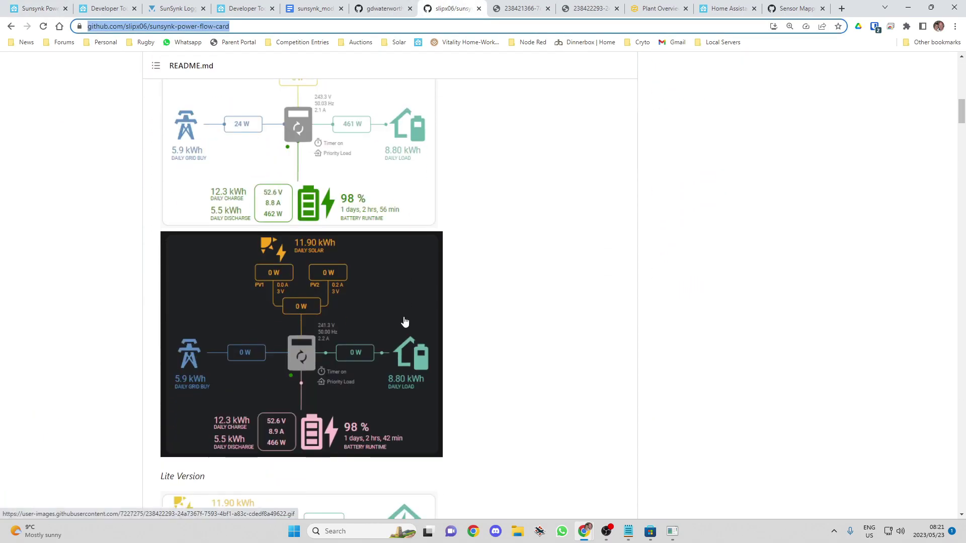
pyautogui.scroll(-4, 395, 329)
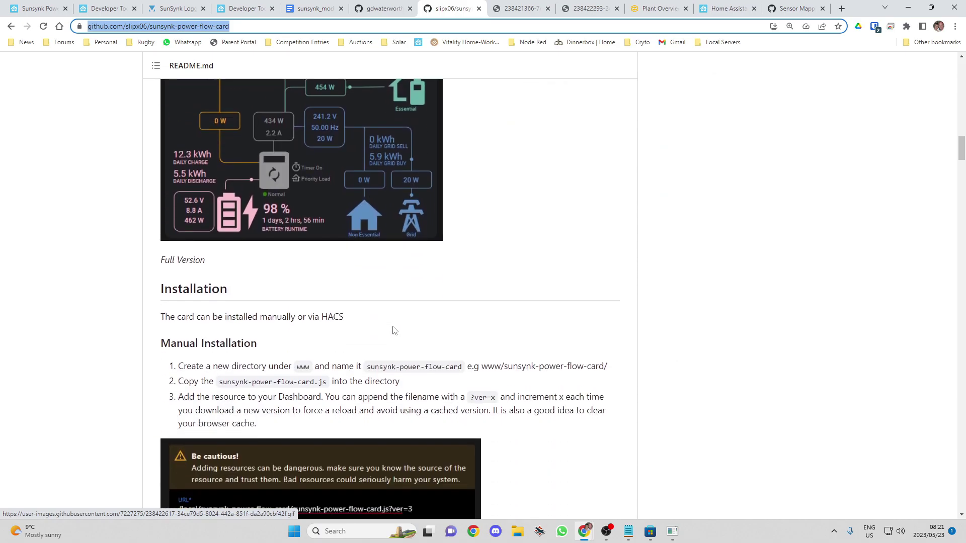
pyautogui.scroll(-9, 359, 376)
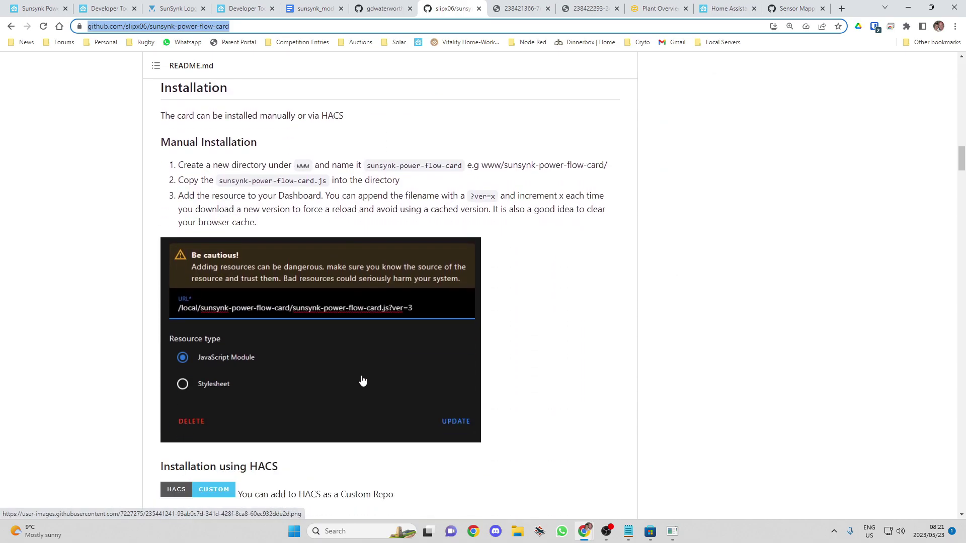
pyautogui.scroll(-6, 440, 370)
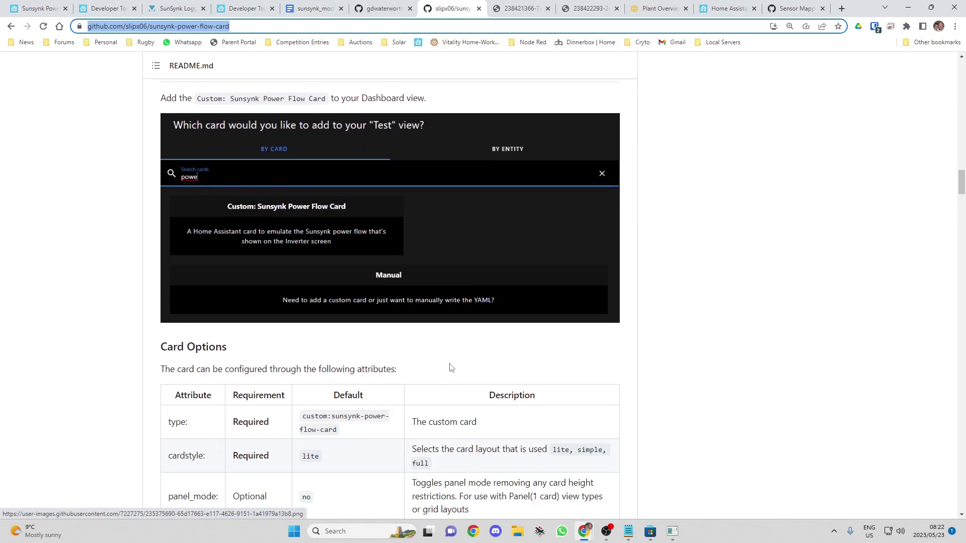
pyautogui.scroll(-2, 379, 304)
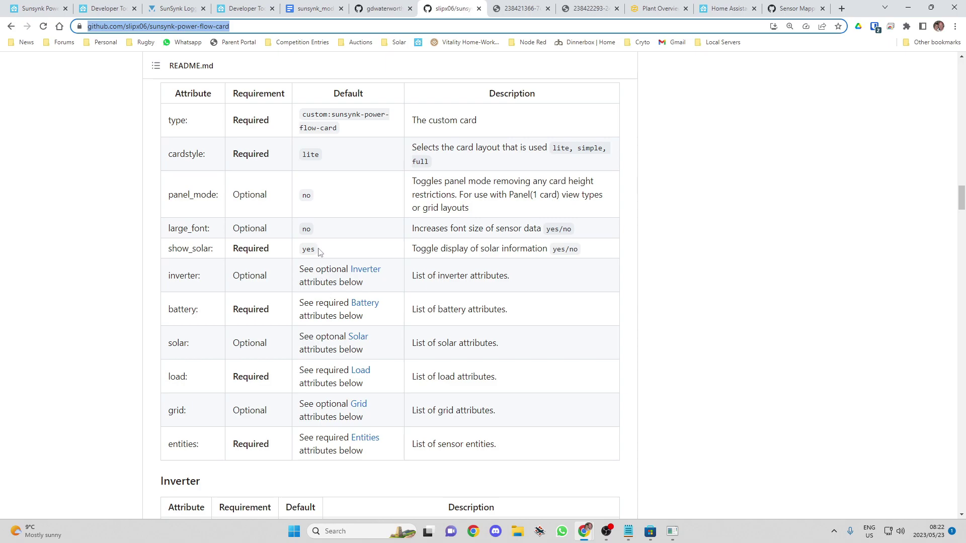
pyautogui.scroll(-1, 320, 250)
pyautogui.scroll(1, 323, 244)
pyautogui.scroll(-3, 272, 279)
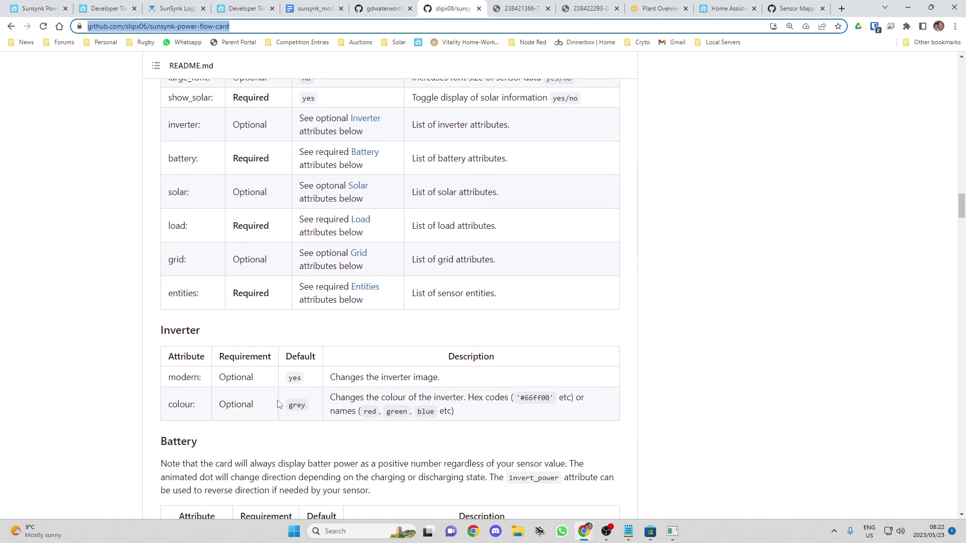
pyautogui.scroll(-1, 277, 404)
pyautogui.scroll(-1, 352, 379)
pyautogui.scroll(-7, 346, 377)
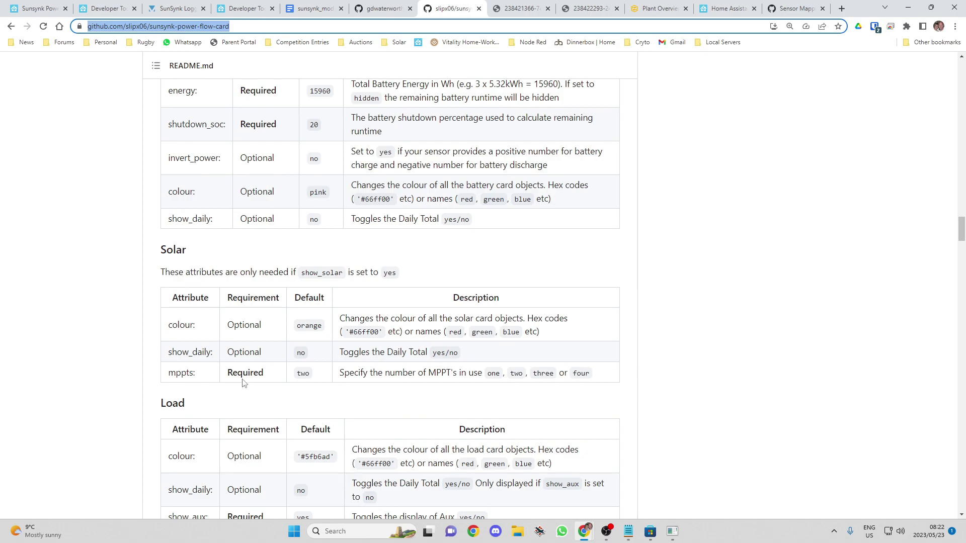
# - Change the card's solar mppts from one to two, keeping the line's indentation, and save
pyautogui.click(316, 379)
pyautogui.click(40, 9)
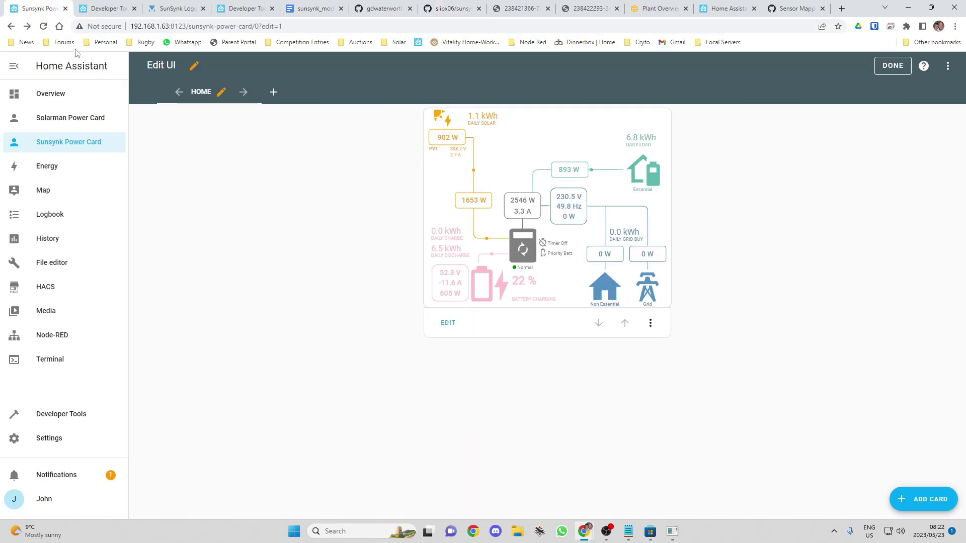
pyautogui.click(449, 323)
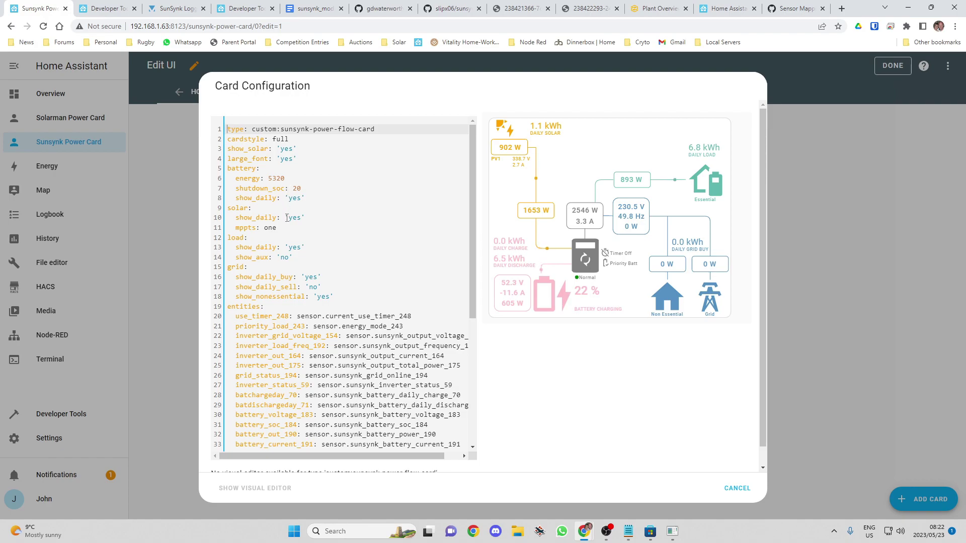
pyautogui.click(302, 227)
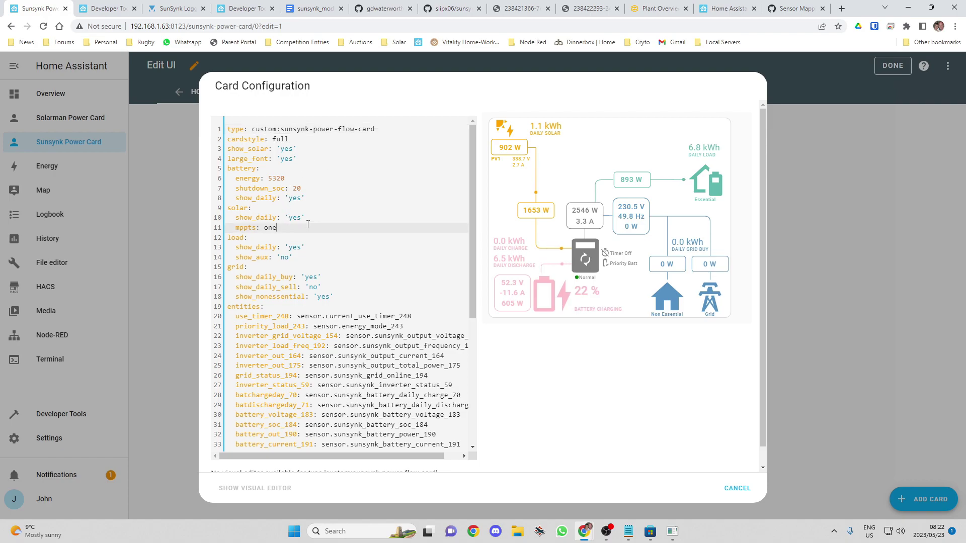
pyautogui.press('BackSpace')
pyautogui.press('BackSpace')
pyautogui.press('BackSpace')
pyautogui.write('tw')
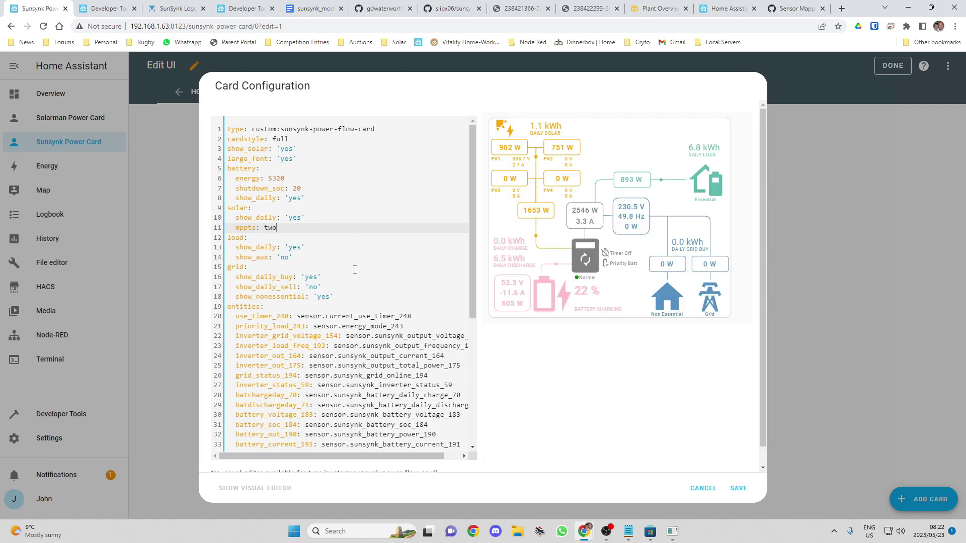
pyautogui.press('Left')
pyautogui.press('Left')
pyautogui.press('Left')
pyautogui.press('Tab')
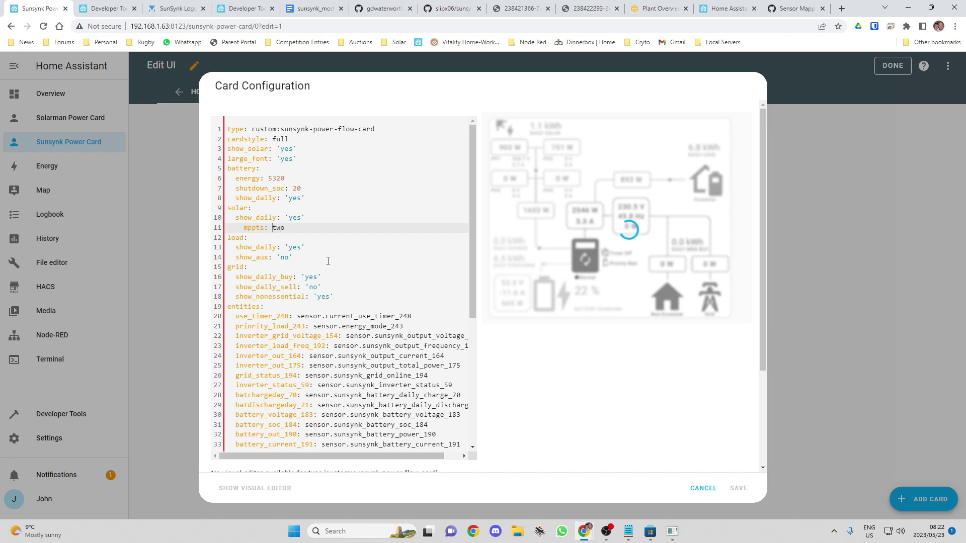
pyautogui.press('Home')
pyautogui.press('BackSpace')
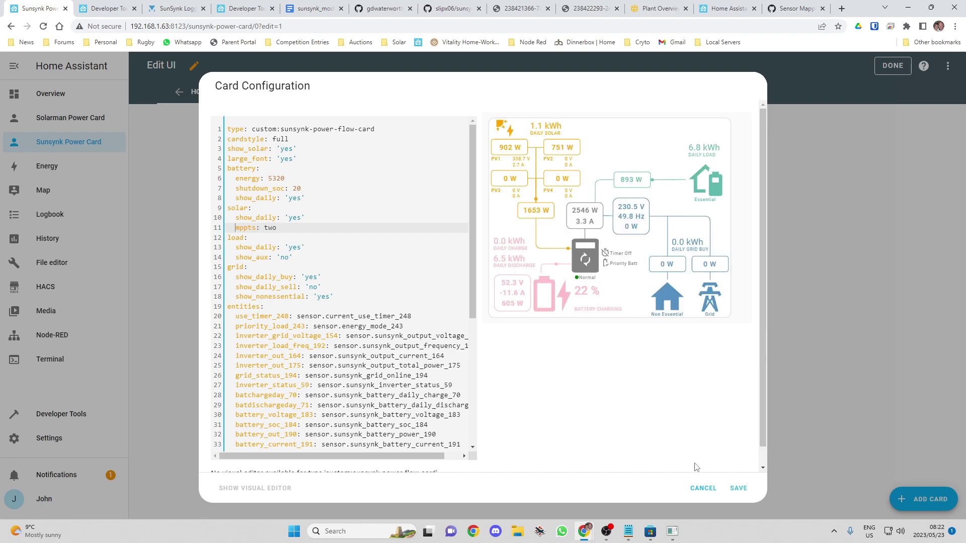
pyautogui.click(737, 489)
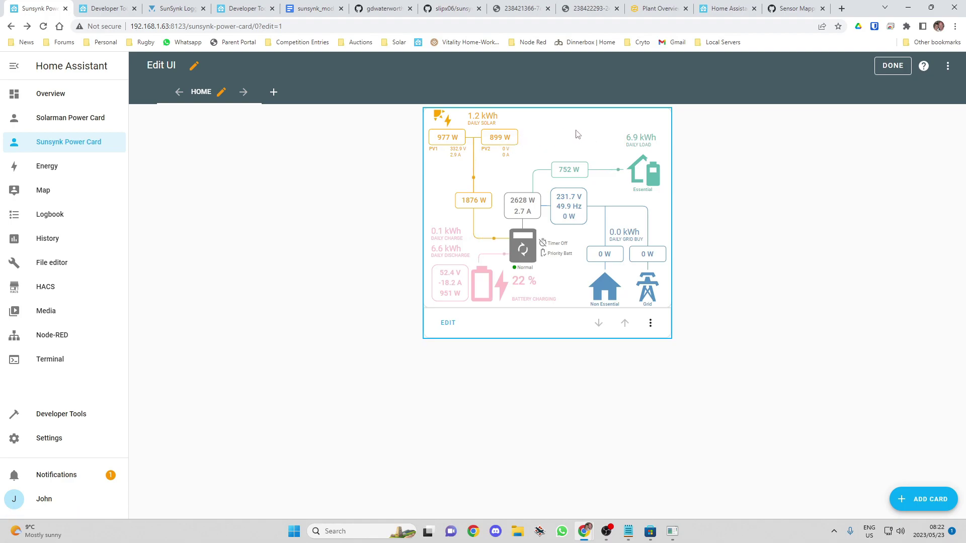
# - Try mppts: three in the card YAML and save it
pyautogui.click(449, 331)
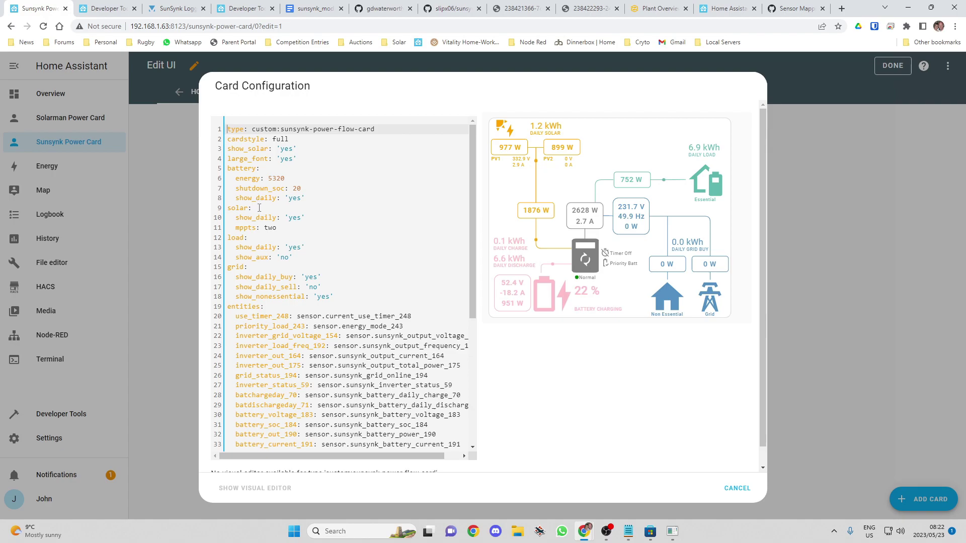
pyautogui.click(278, 227)
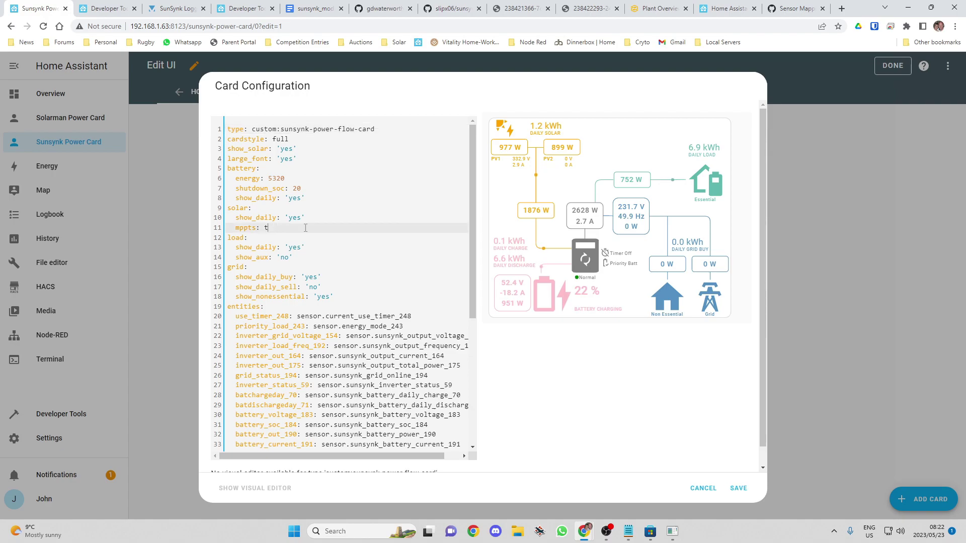
pyautogui.write('hree')
pyautogui.click(343, 248)
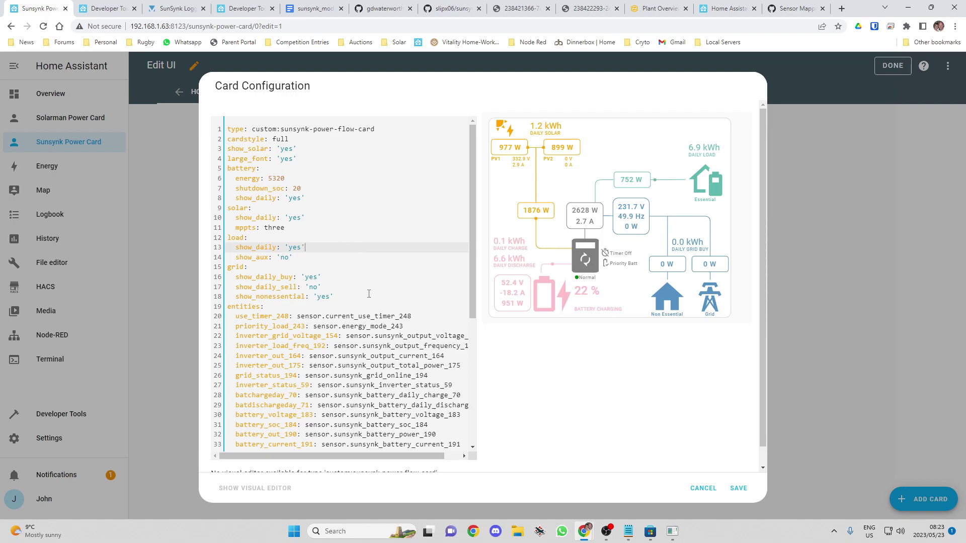
pyautogui.click(738, 489)
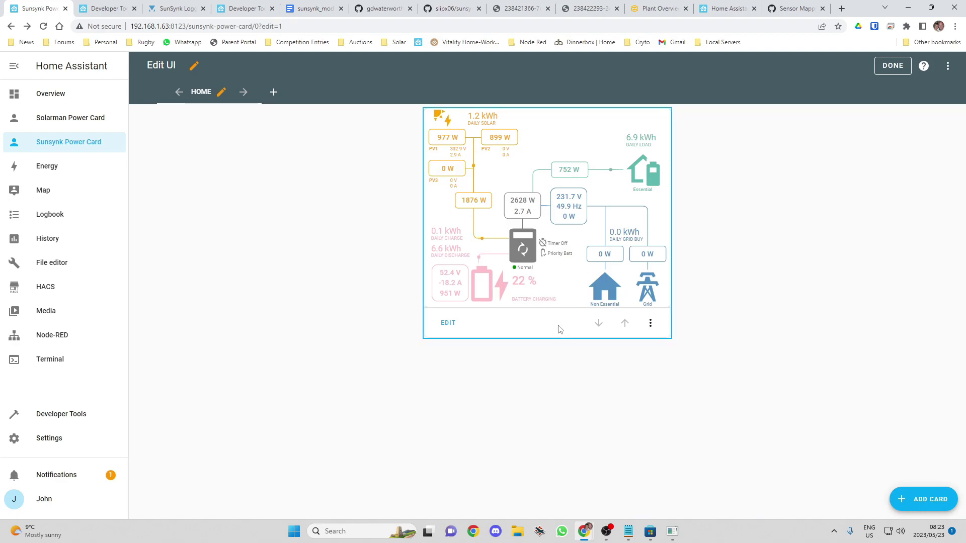
# - Reopen the card's YAML and change mppts back to two on line 11
pyautogui.click(447, 322)
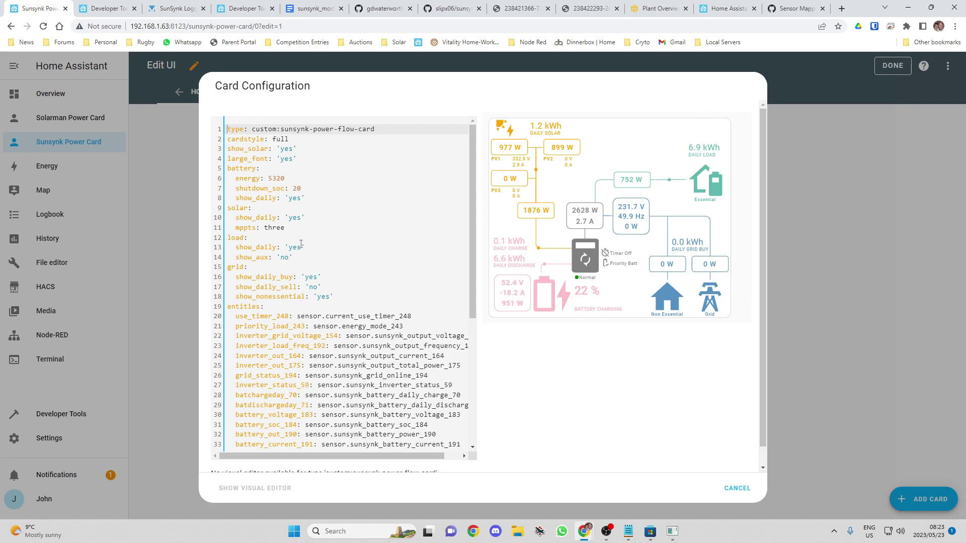
pyautogui.click(288, 228)
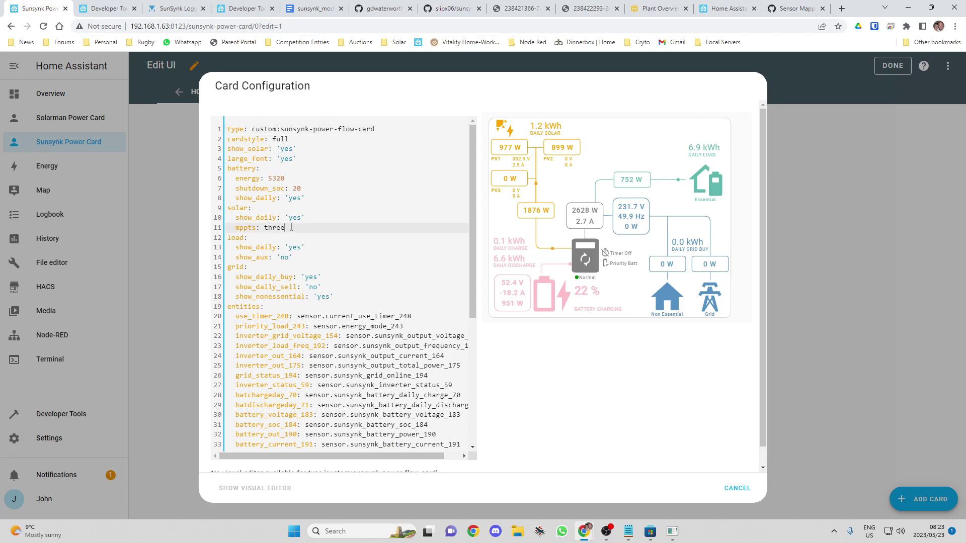
pyautogui.press('BackSpace')
pyautogui.press('BackSpace')
pyautogui.press('BackSpace')
pyautogui.press('BackSpace')
pyautogui.press('BackSpace')
pyautogui.write('two')
pyautogui.click(319, 247)
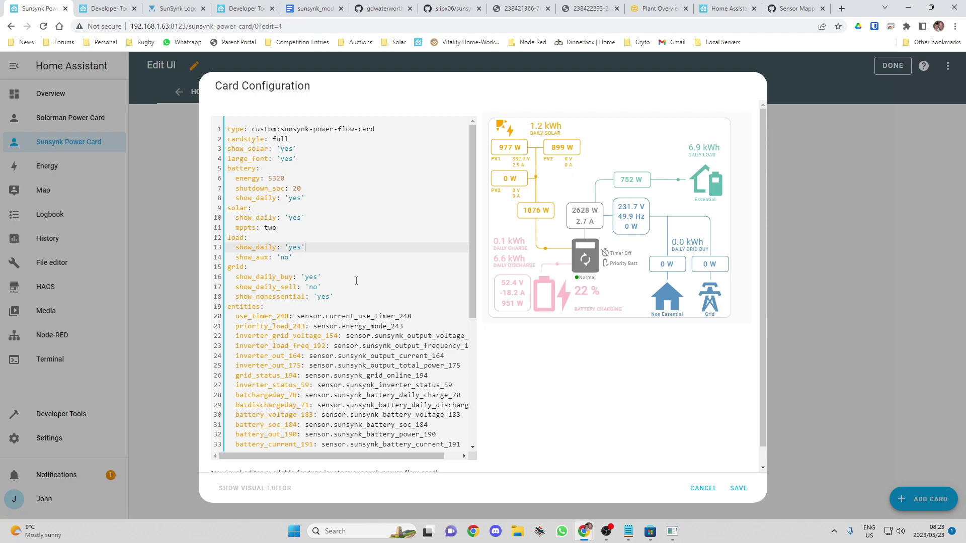
# - Replace 'none' after pv2_i_112 with the copied sensor.sunsynk_pv2_current_112 entity ID
pyautogui.scroll(-3, 356, 281)
pyautogui.scroll(-2, 356, 280)
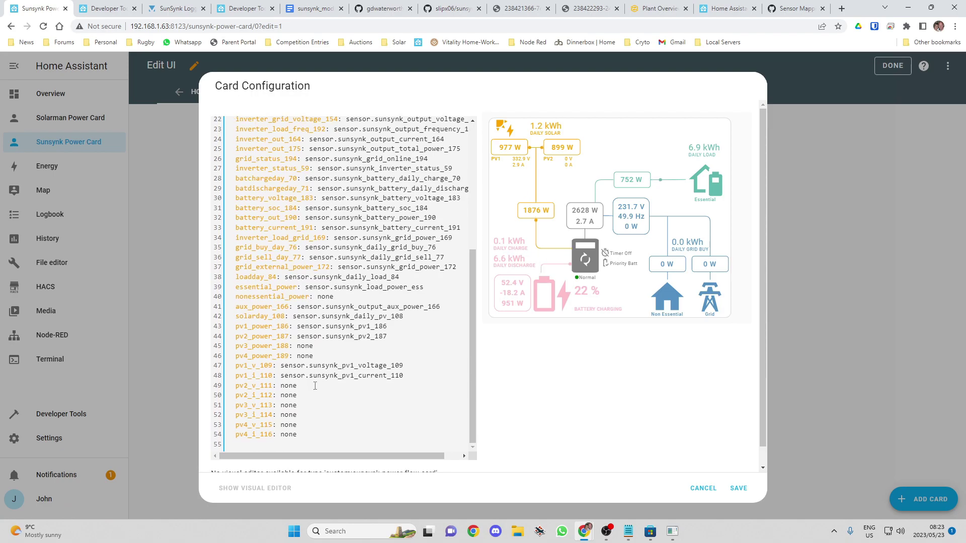
pyautogui.scroll(-1, 373, 390)
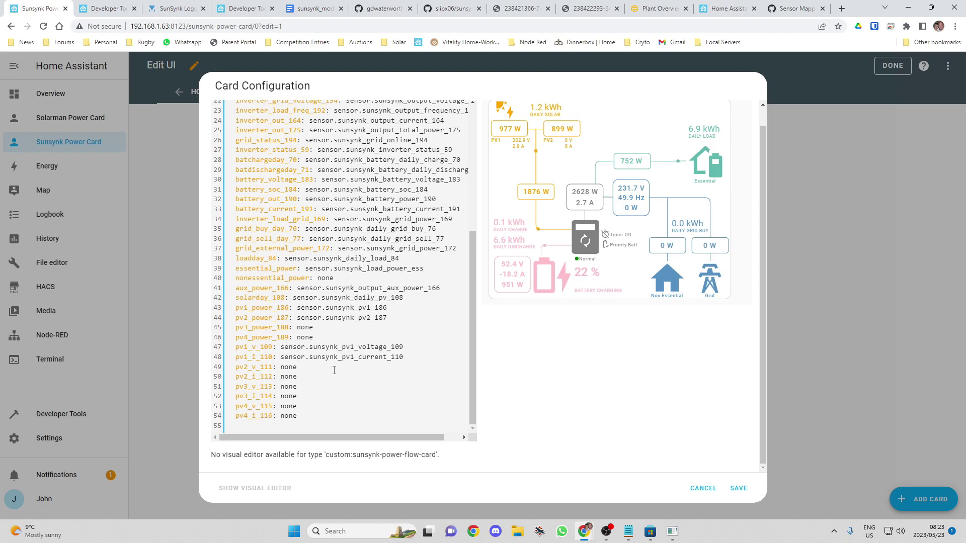
pyautogui.click(311, 367)
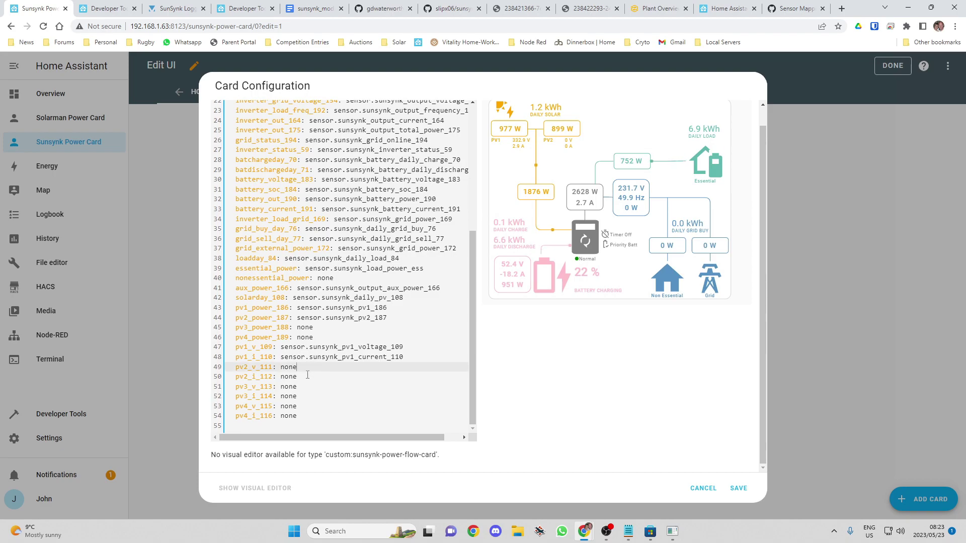
pyautogui.click(307, 376)
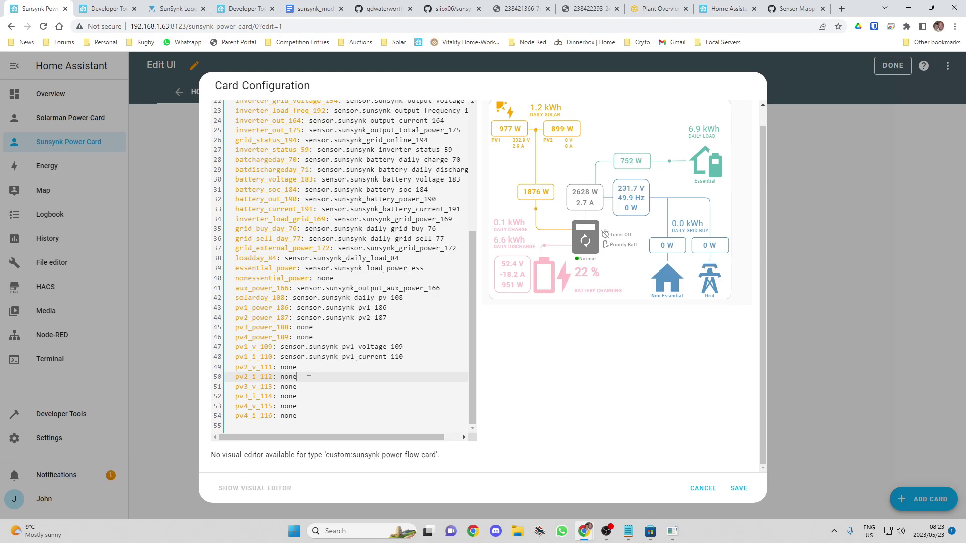
pyautogui.click(103, 8)
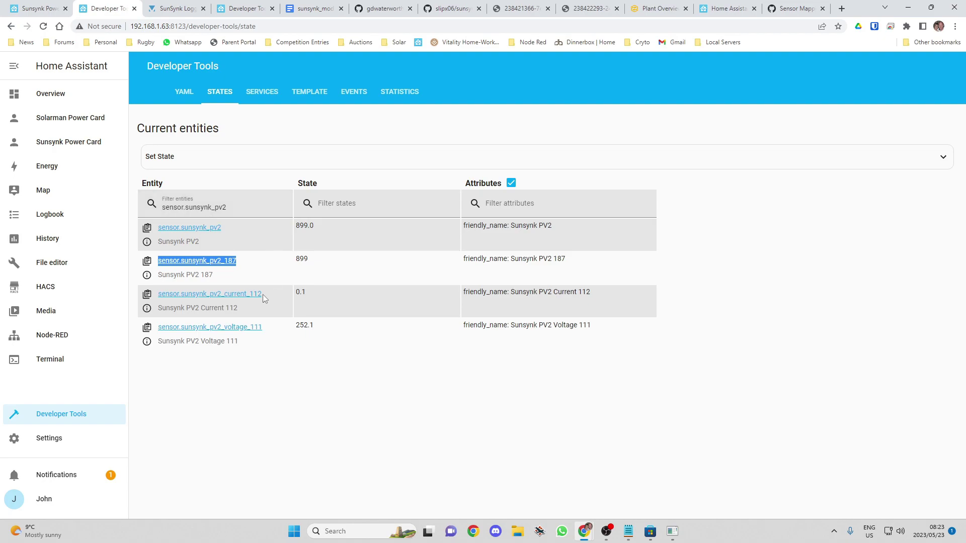
pyautogui.moveTo(262, 294); pyautogui.dragTo(154, 301)
pyautogui.hotkey('ctrl', 'c')
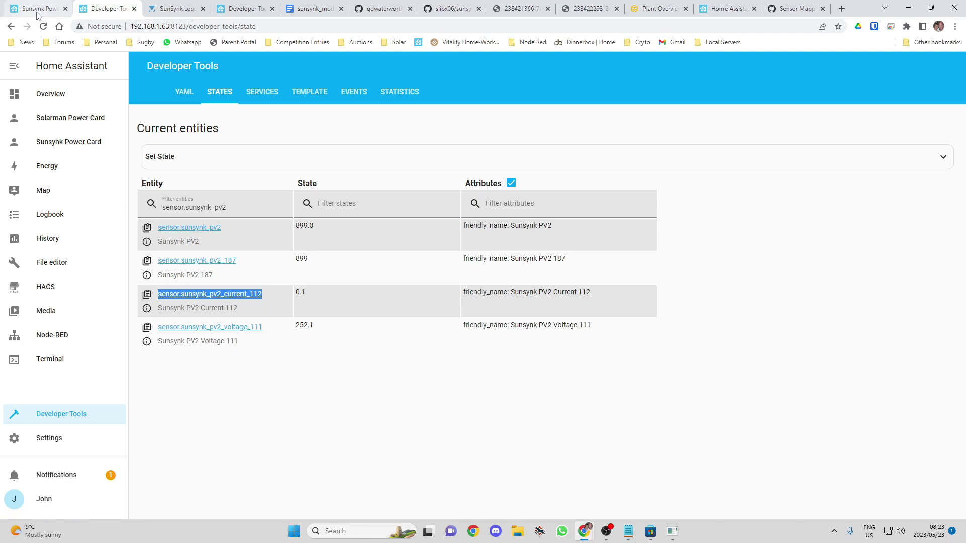
pyautogui.click(36, 14)
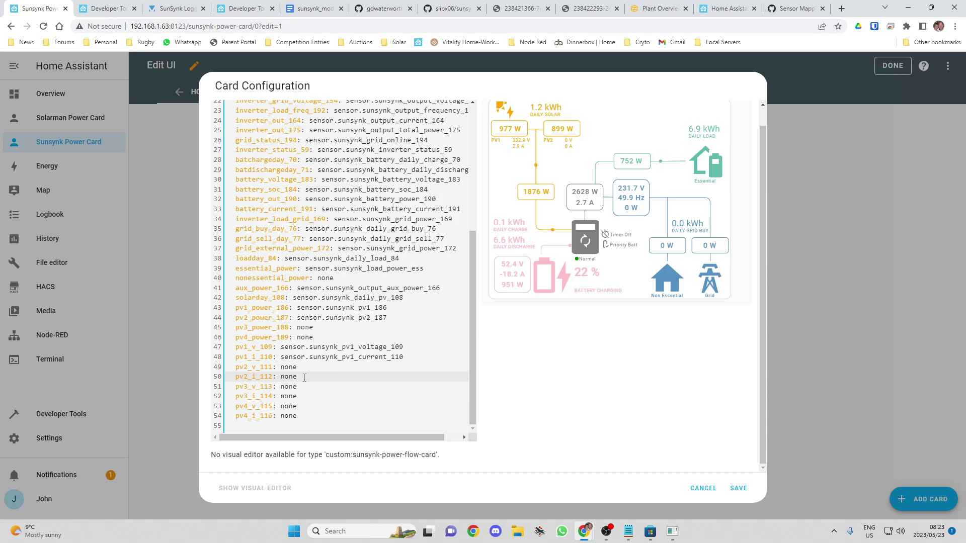
pyautogui.press('BackSpace')
pyautogui.press('BackSpace')
pyautogui.press('BackSpace')
pyautogui.press('BackSpace')
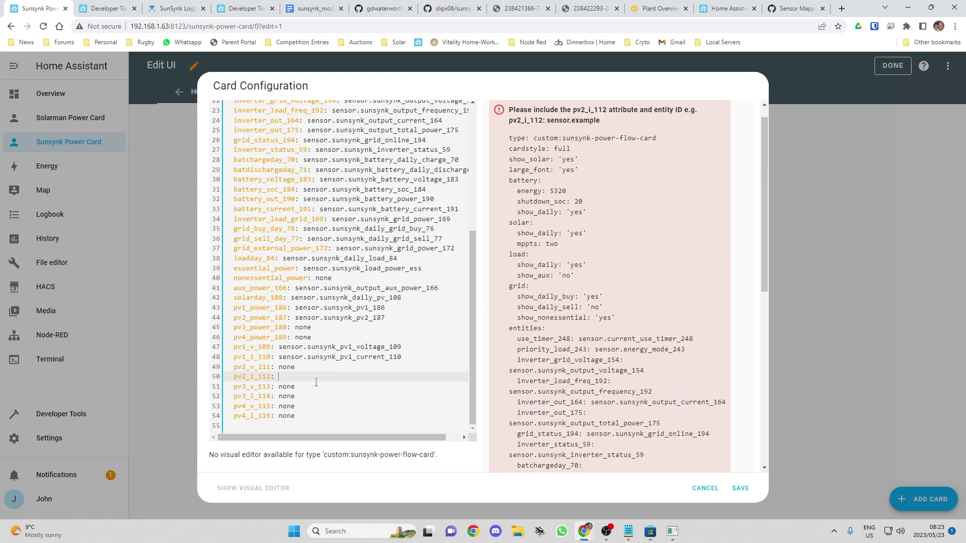
pyautogui.hotkey('ctrl', 'v')
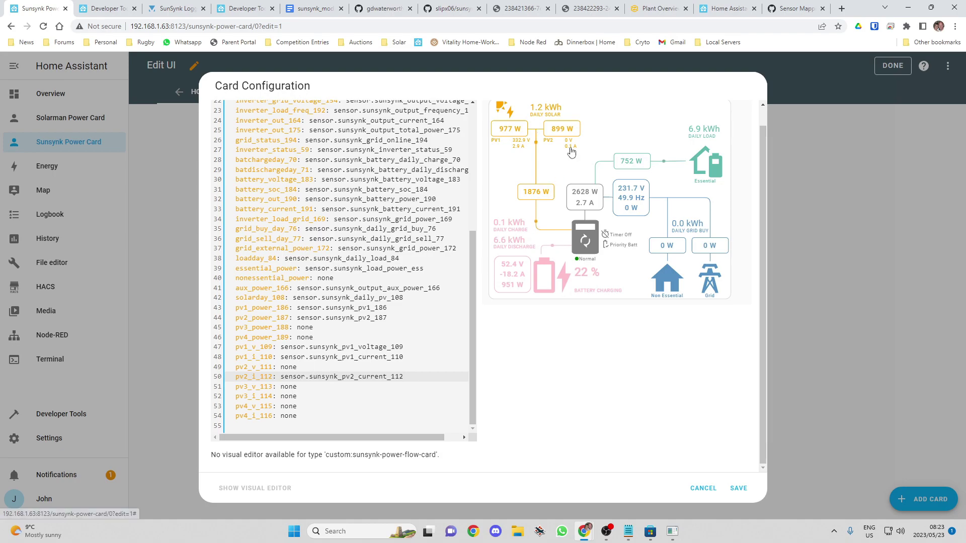
# - Copy the entity id sensor.sunsynk_pv2_voltage_111 from the Developer Tools states list
pyautogui.click(103, 8)
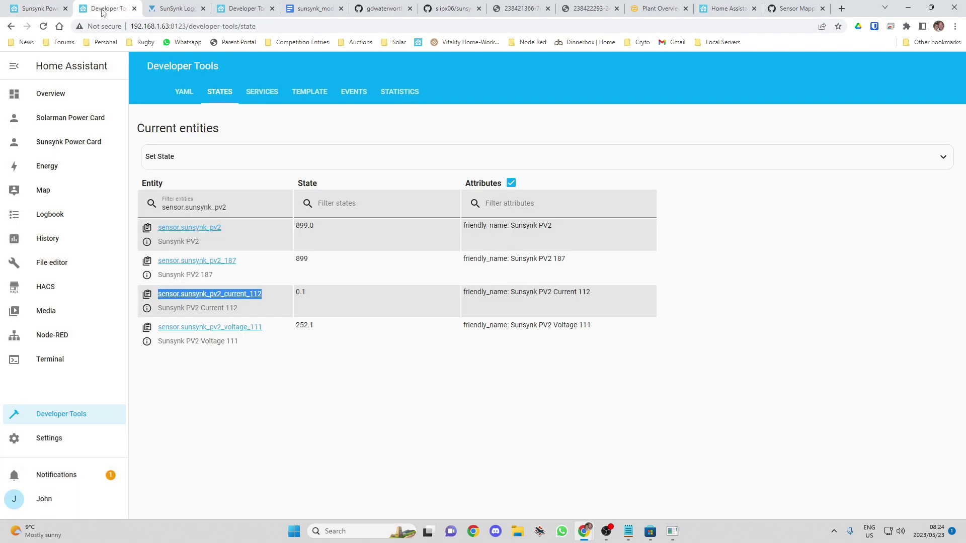
pyautogui.click(259, 327)
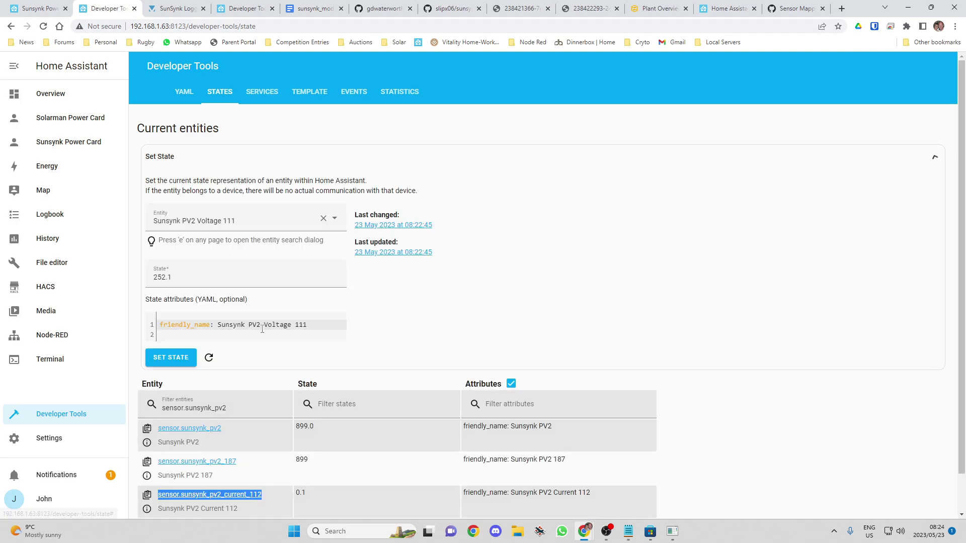
pyautogui.click(11, 27)
pyautogui.click(232, 93)
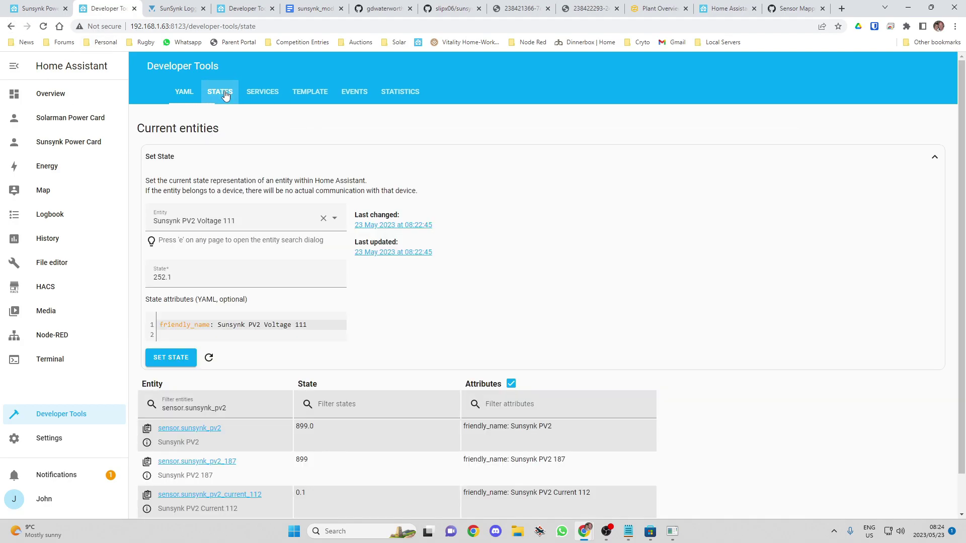
pyautogui.scroll(-1, 242, 398)
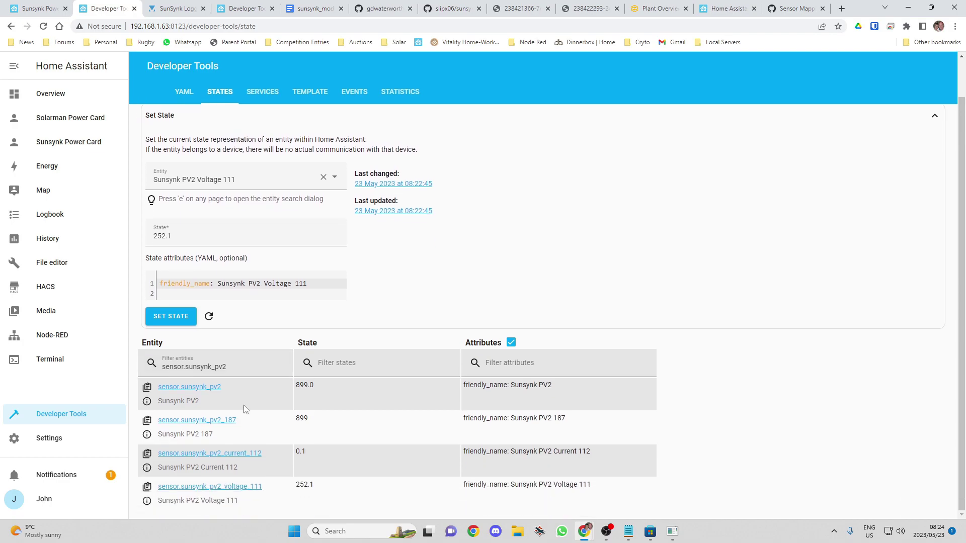
pyautogui.moveTo(271, 491); pyautogui.dragTo(158, 491)
pyautogui.hotkey('ctrl', 'c')
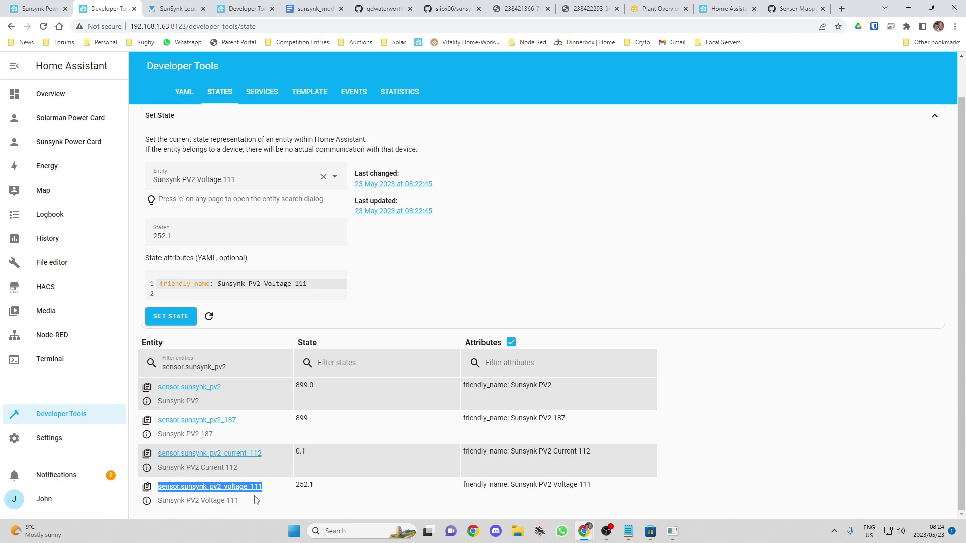
# - Replace 'none' after pv2_v_111 with sensor.sunsynk_pv2_voltage_111 in the card YAML and save
pyautogui.click(35, 8)
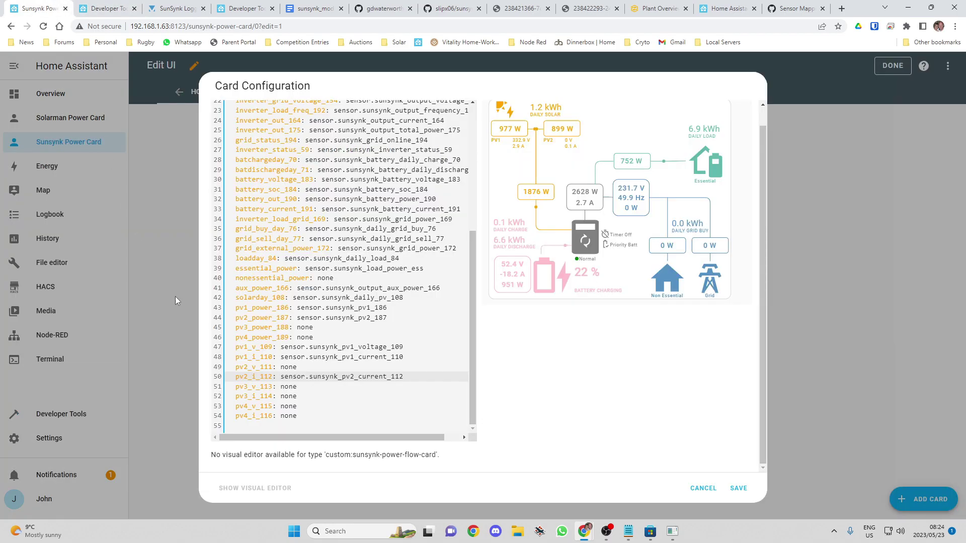
pyautogui.click(327, 370)
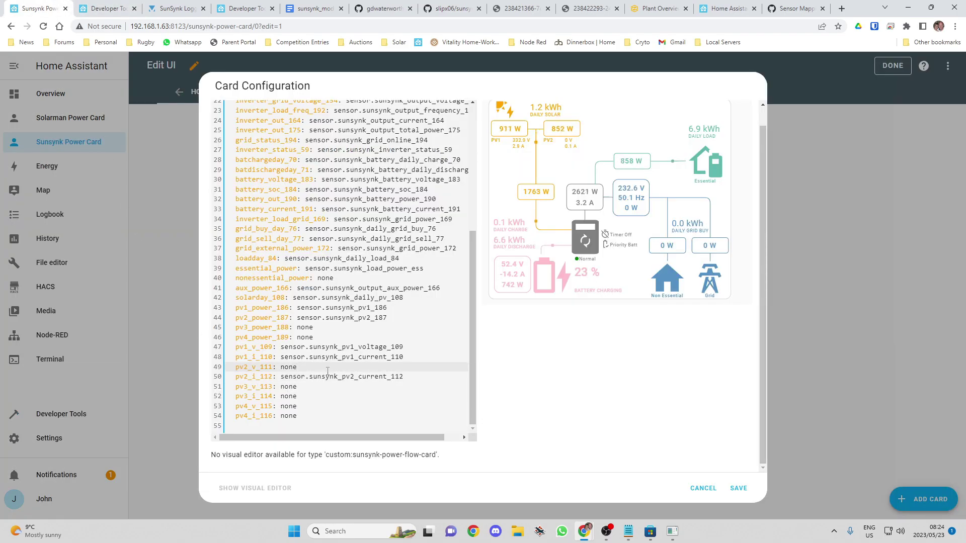
pyautogui.press('BackSpace')
pyautogui.press('BackSpace')
pyautogui.press('BackSpace')
pyautogui.press('BackSpace')
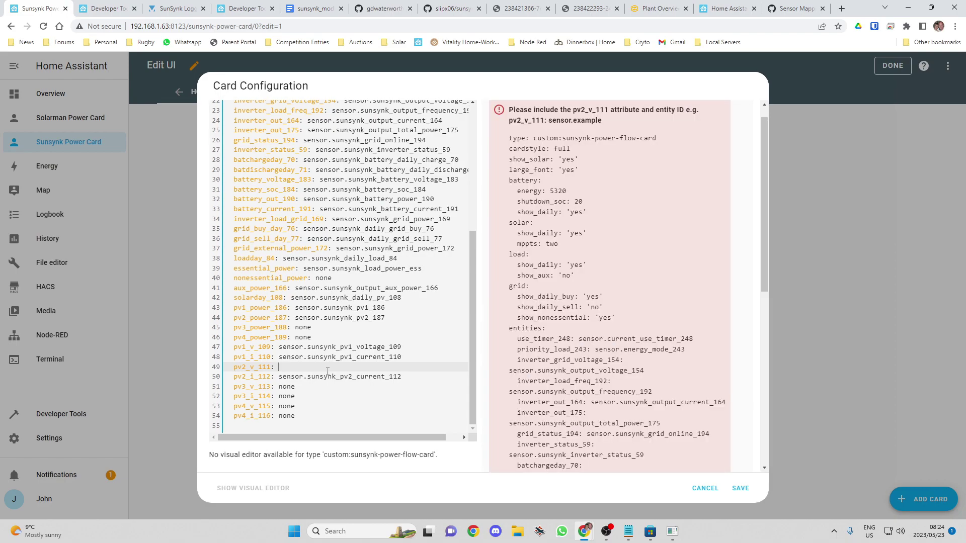
pyautogui.hotkey('ctrl', 'v')
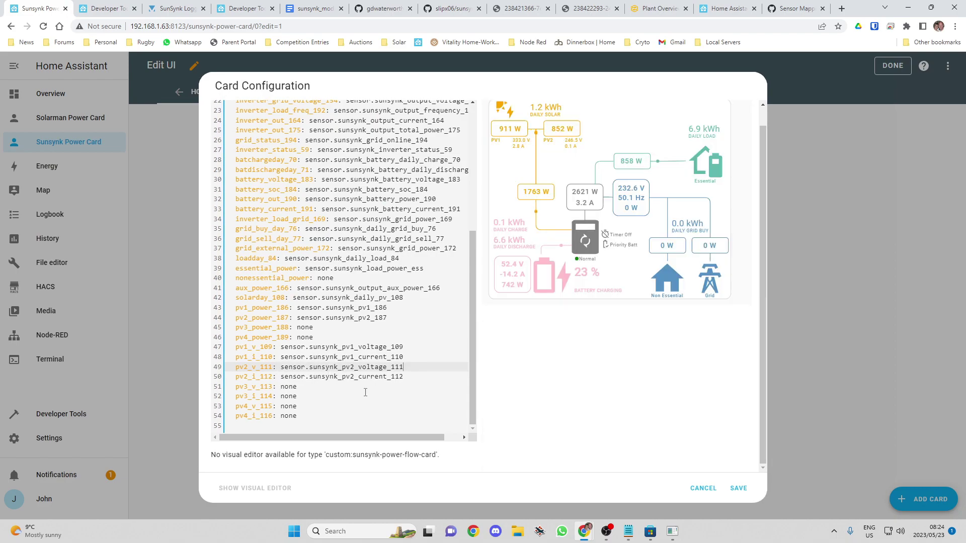
pyautogui.moveTo(402, 367); pyautogui.dragTo(392, 367)
pyautogui.moveTo(273, 367); pyautogui.dragTo(260, 367)
pyautogui.click(408, 399)
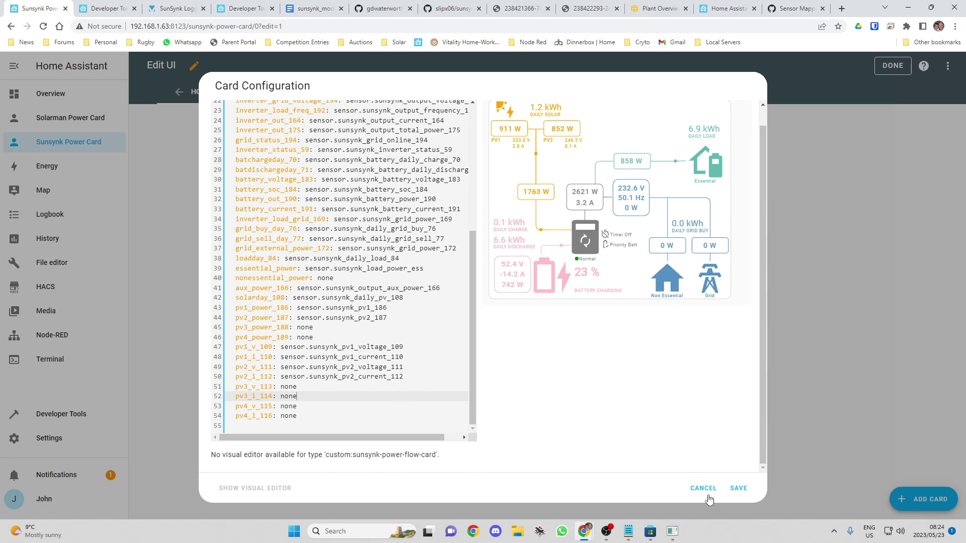
pyautogui.click(738, 488)
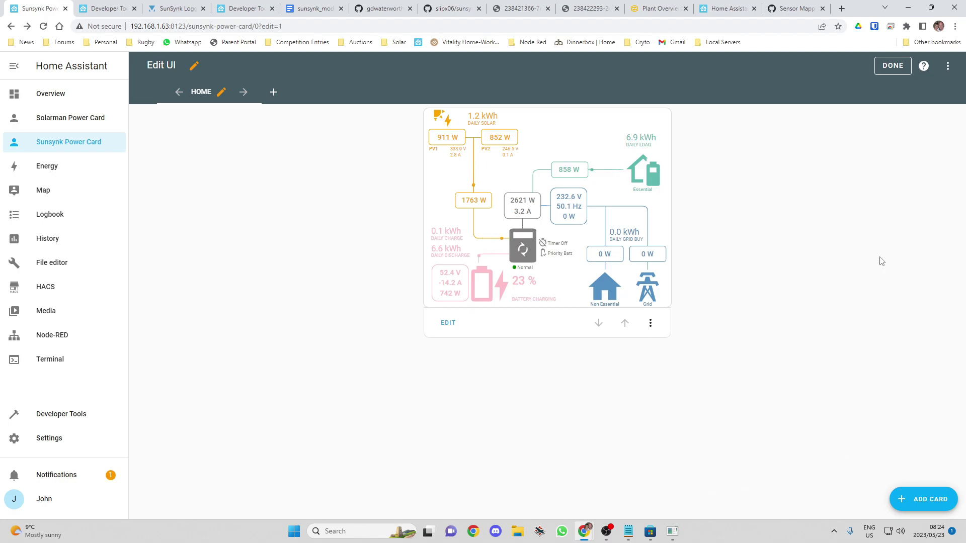
# - Exit dashboard edit mode to show the Sunsynk card with PV1 911 W and PV2 852 W
pyautogui.click(891, 66)
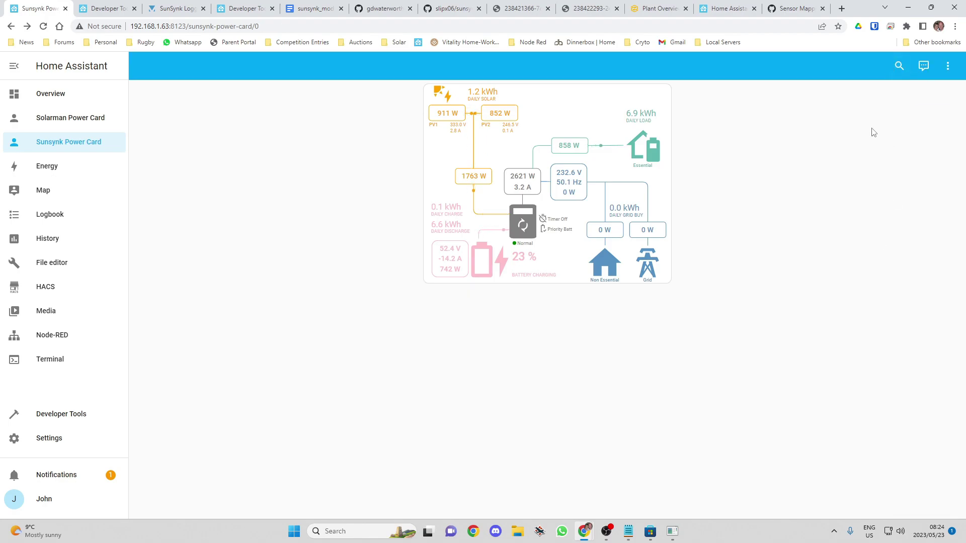